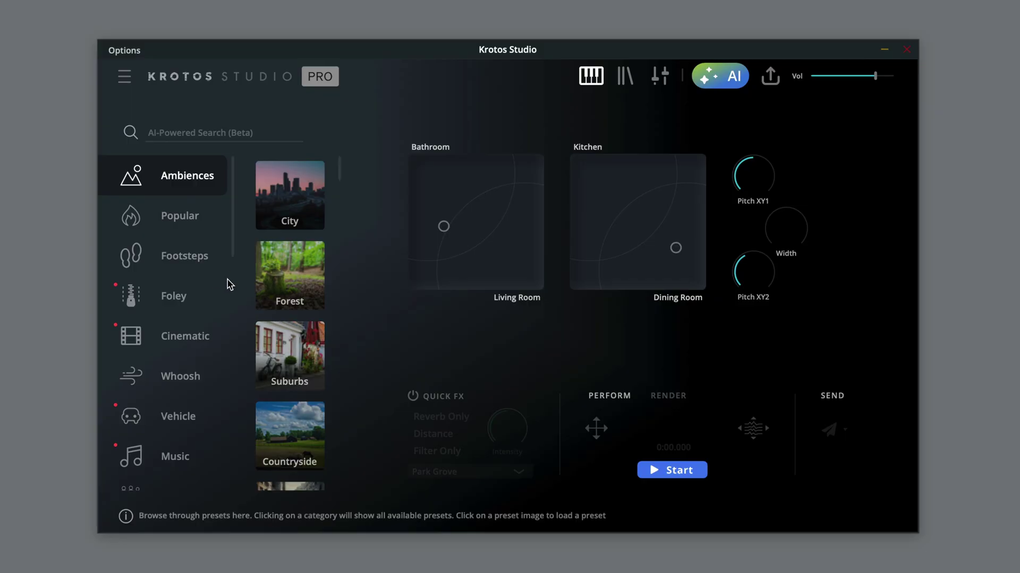
# Step: Browse the Popular, Cinematic, Music, Sci Fi and Household preset categories
pyautogui.scroll(-1, 207, 262)
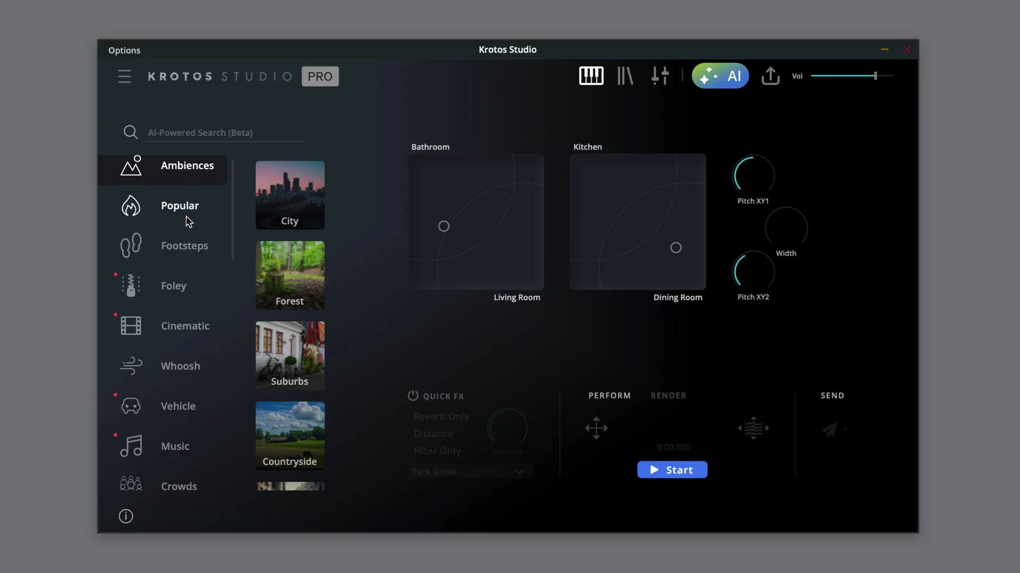
pyautogui.click(188, 222)
pyautogui.click(200, 329)
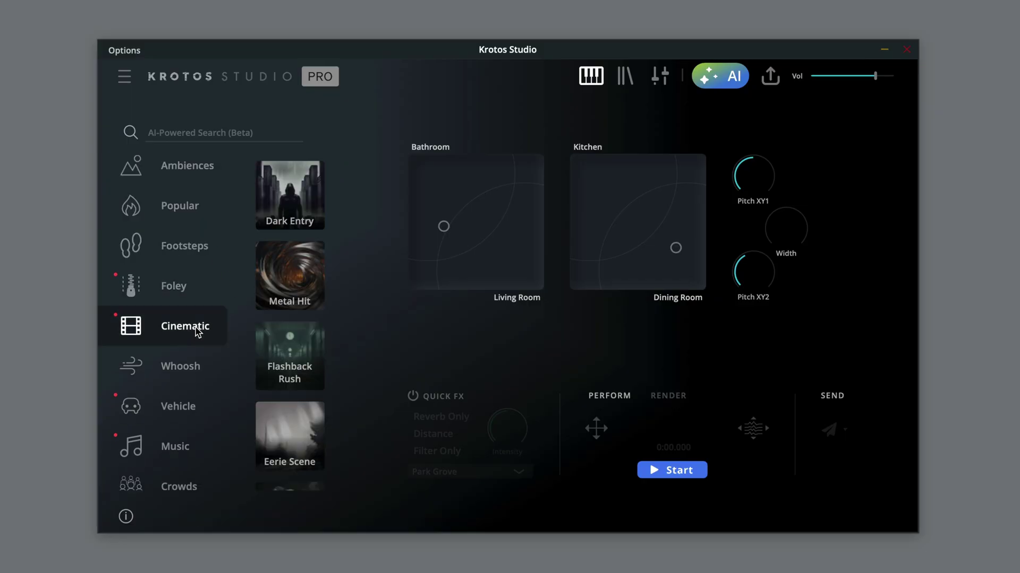
pyautogui.click(181, 450)
pyautogui.scroll(-5, 182, 450)
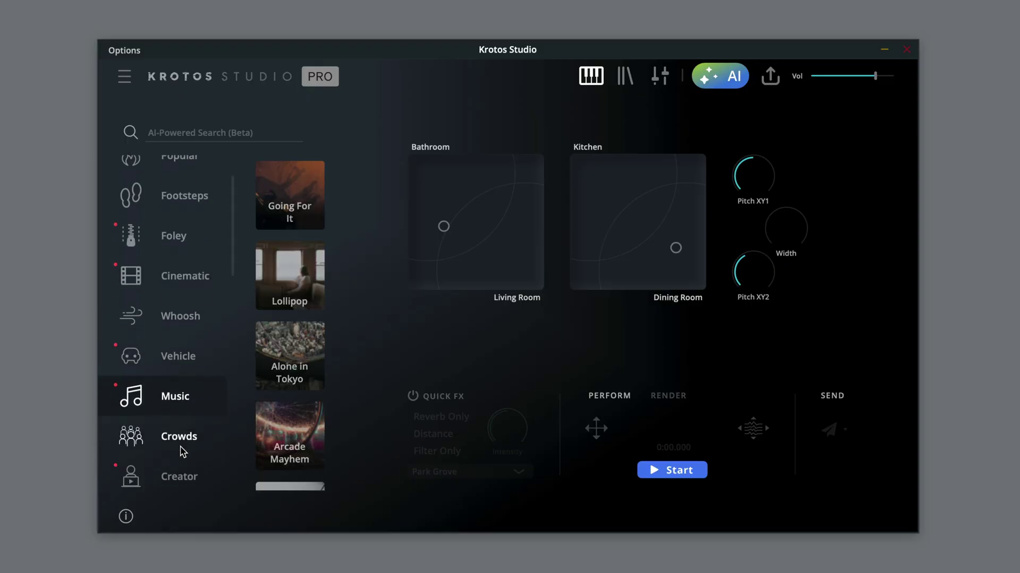
pyautogui.click(191, 326)
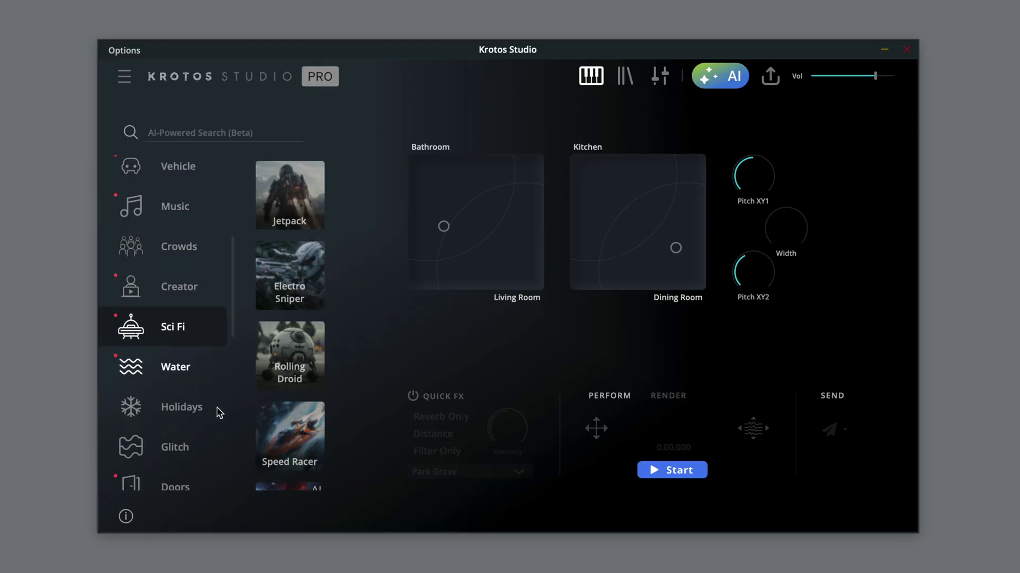
pyautogui.scroll(-3, 204, 414)
pyautogui.click(197, 413)
pyautogui.scroll(-2, 197, 417)
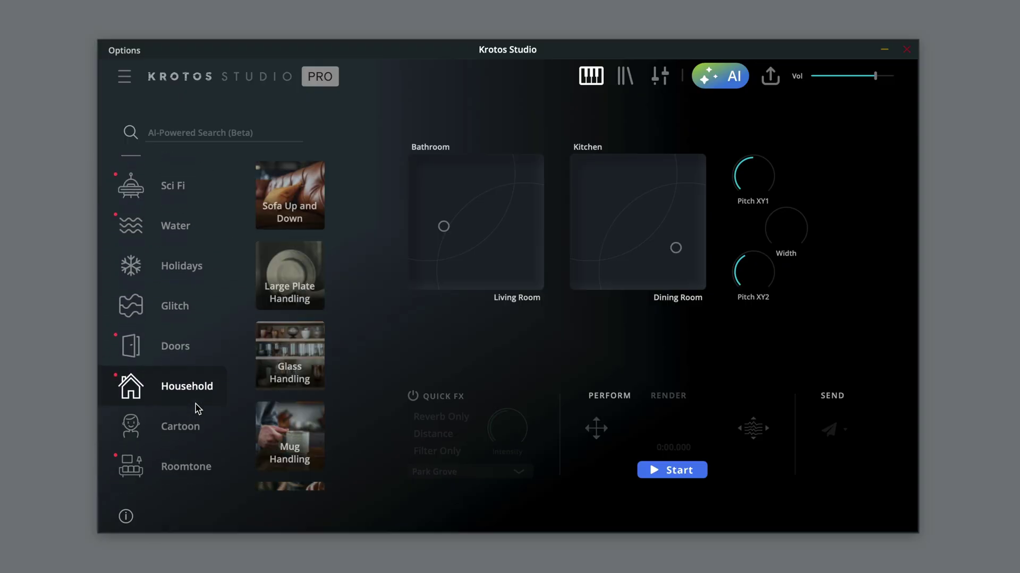
# Step: Show the Roomtone category and scroll through its presets, such as Laboratory and Industrial Room
pyautogui.click(189, 425)
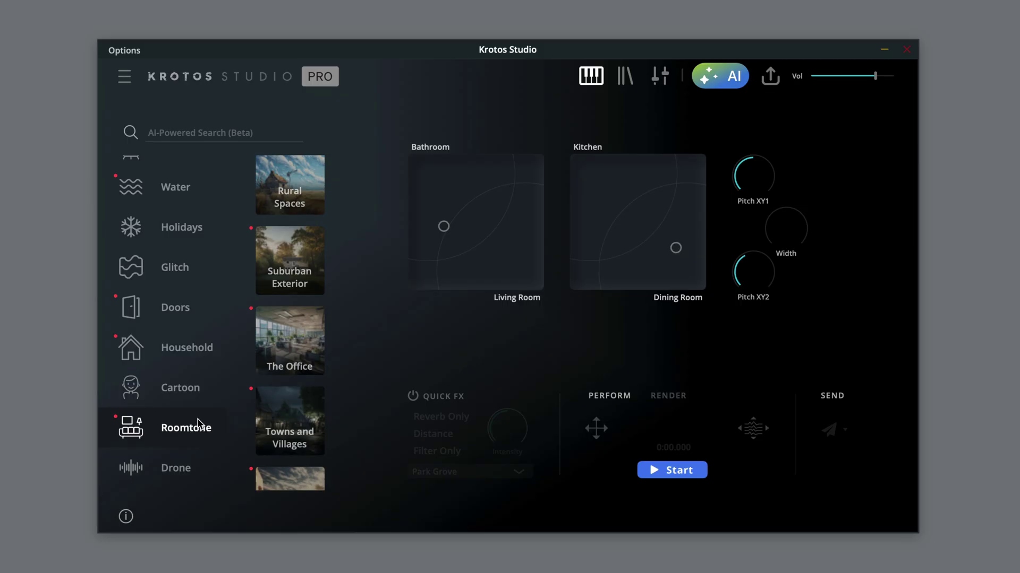
pyautogui.scroll(-2, 317, 408)
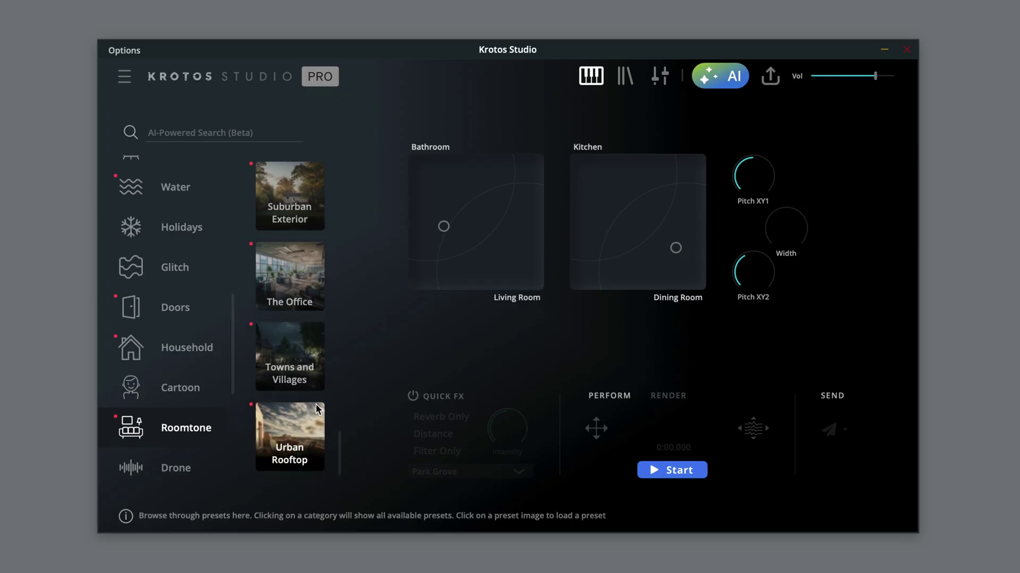
pyautogui.scroll(3, 317, 409)
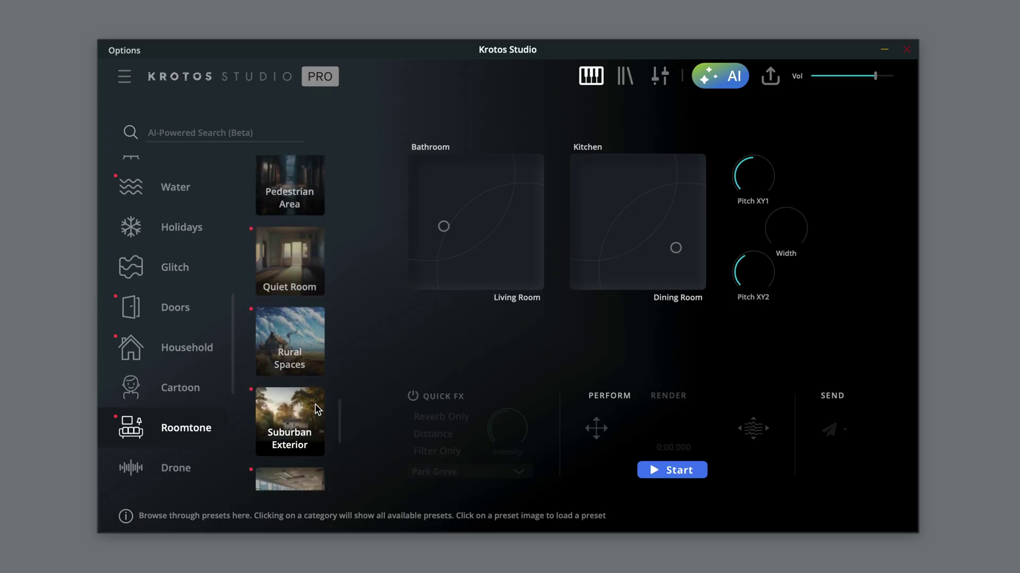
pyautogui.scroll(5, 317, 409)
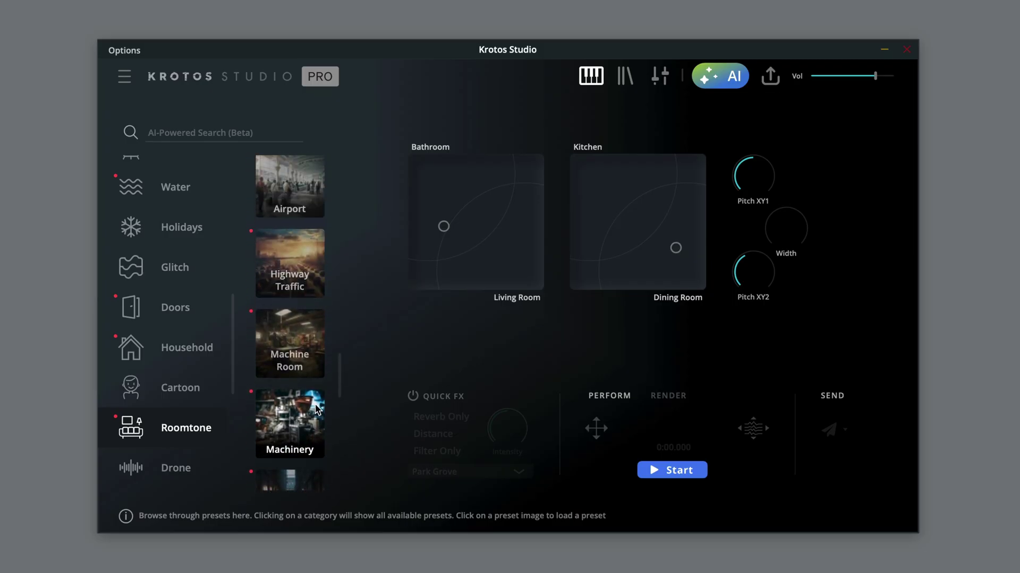
pyautogui.scroll(5, 317, 409)
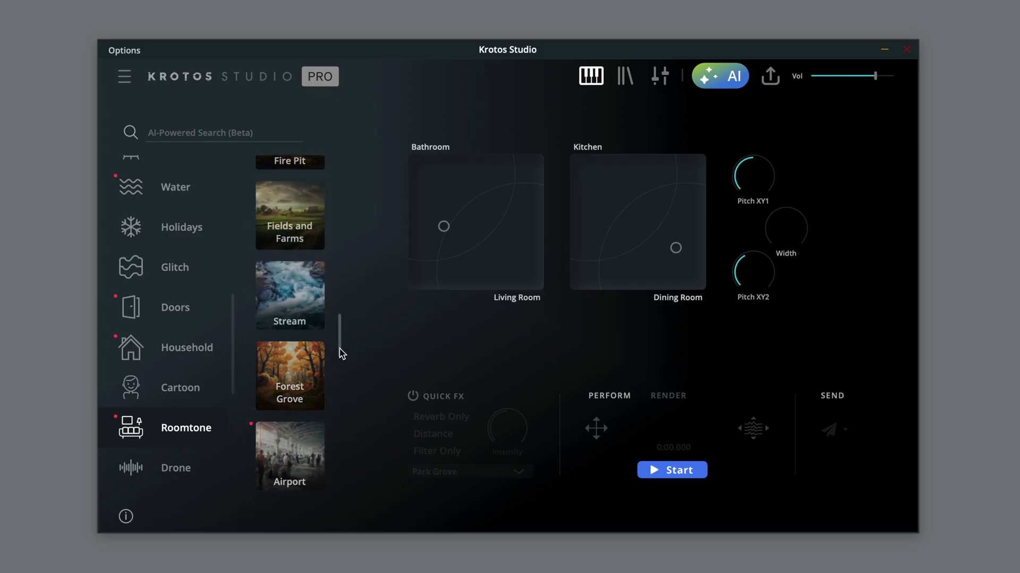
pyautogui.moveTo(340, 349); pyautogui.dragTo(342, 186)
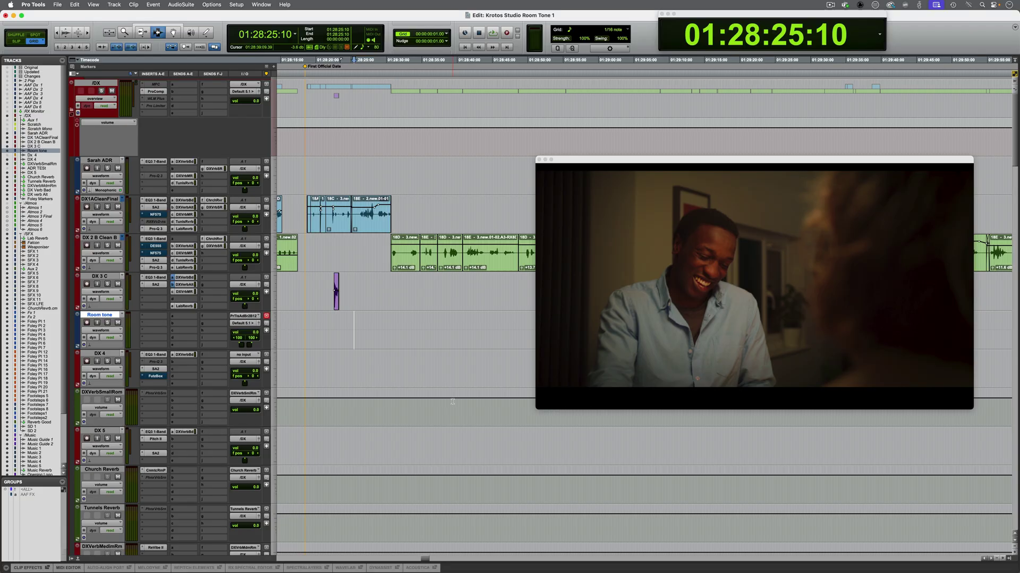
# Step: Play the scene from 01:28:25:10 in Pro Tools and stop it
pyautogui.press('space')
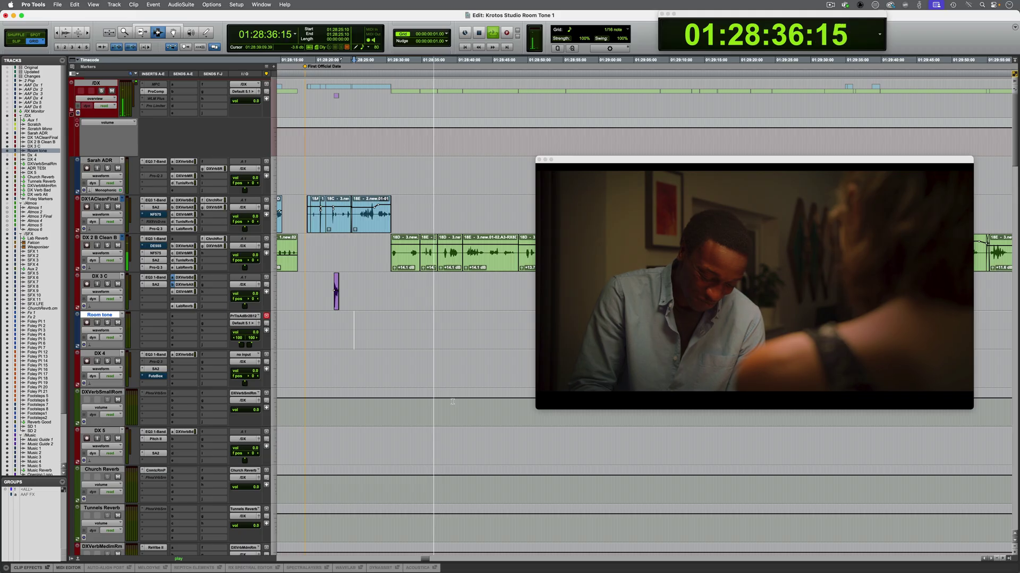
pyautogui.press('space')
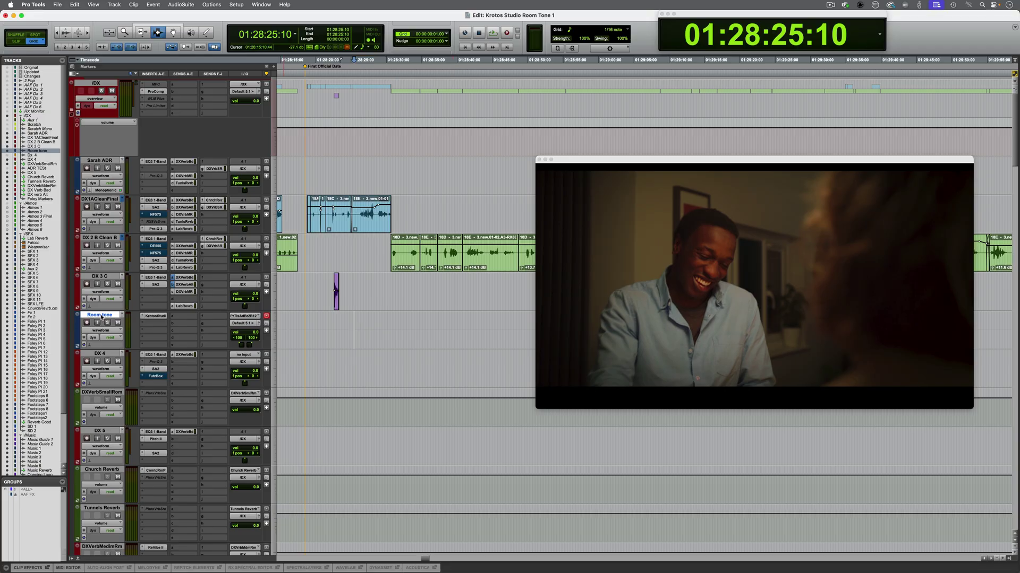
# Step: Open Krotos Studio and record a House Interior take, shifting the Bathroom and Kitchen XY blends
pyautogui.click(155, 316)
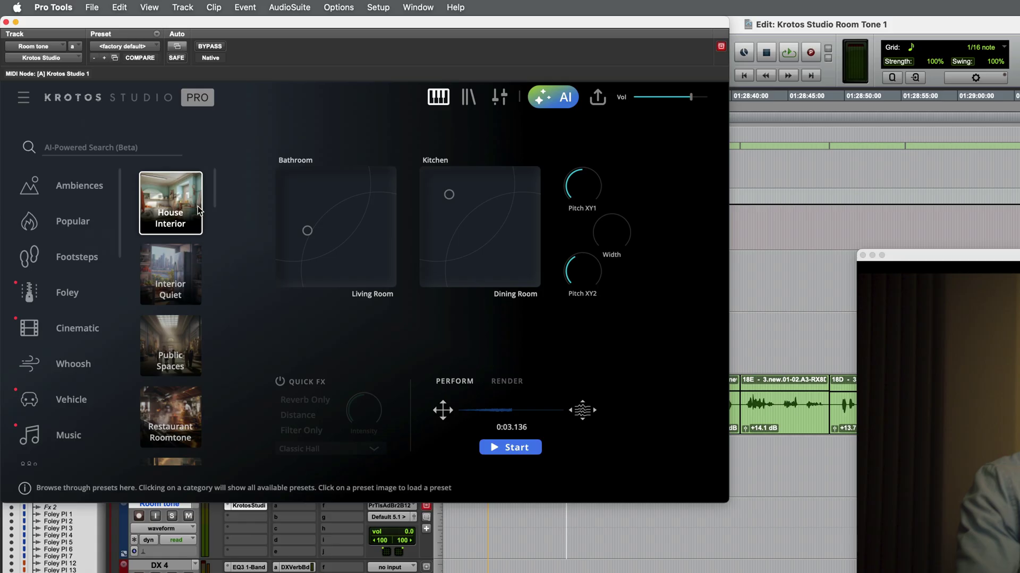
pyautogui.click(511, 448)
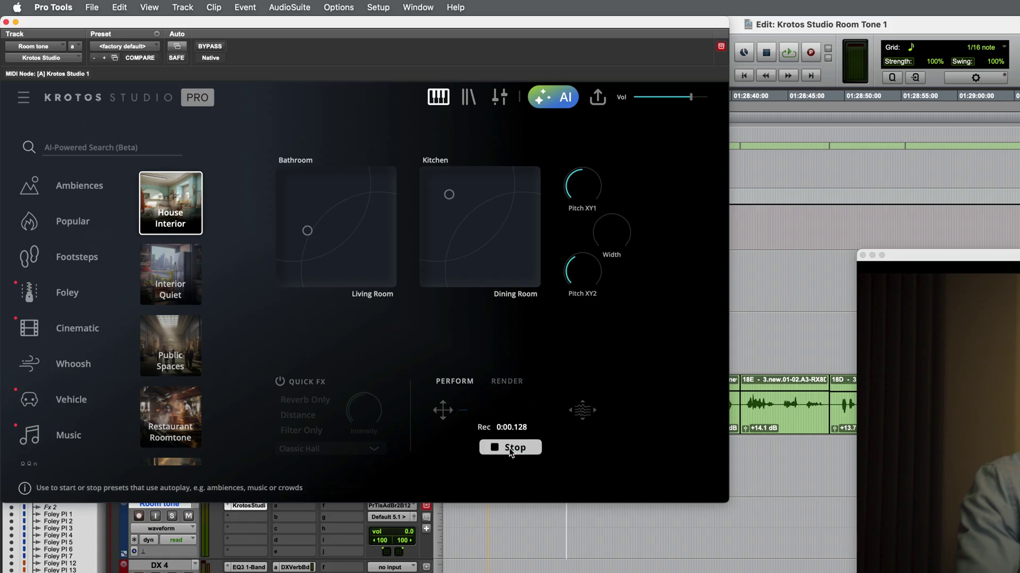
pyautogui.moveTo(307, 226)
pyautogui.mouseDown()
pyautogui.moveTo(300, 197)
pyautogui.moveTo(366, 259)
pyautogui.moveTo(280, 282)
pyautogui.mouseUp()
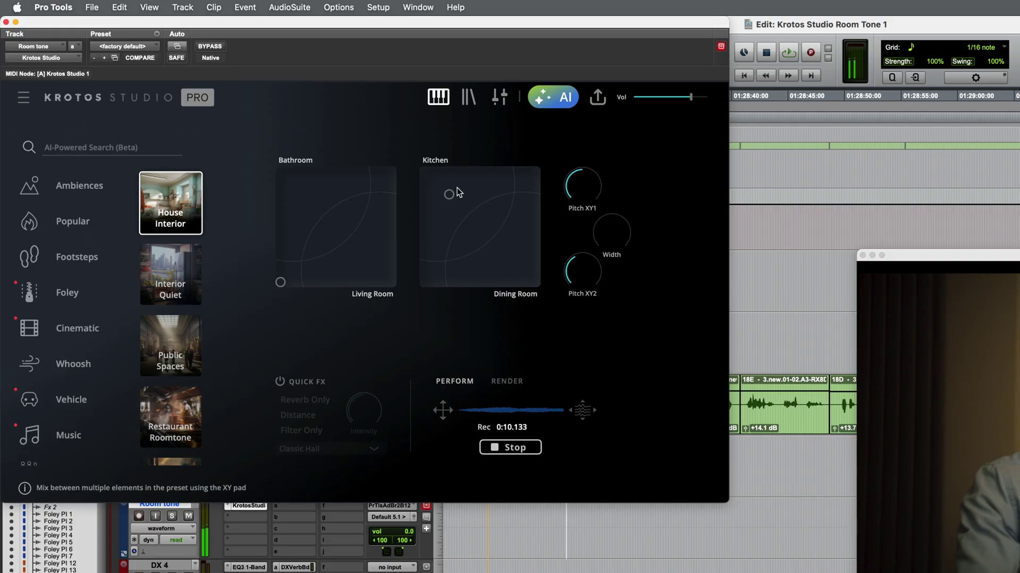
pyautogui.moveTo(449, 195)
pyautogui.mouseDown()
pyautogui.moveTo(439, 184)
pyautogui.moveTo(513, 263)
pyautogui.moveTo(462, 209)
pyautogui.mouseUp()
pyautogui.moveTo(280, 282); pyautogui.dragTo(348, 273)
# Step: Stop the 0:32.106 recording and drop it onto the Room tone track as a clip
pyautogui.press('space')
pyautogui.moveTo(442, 410); pyautogui.dragTo(536, 541)
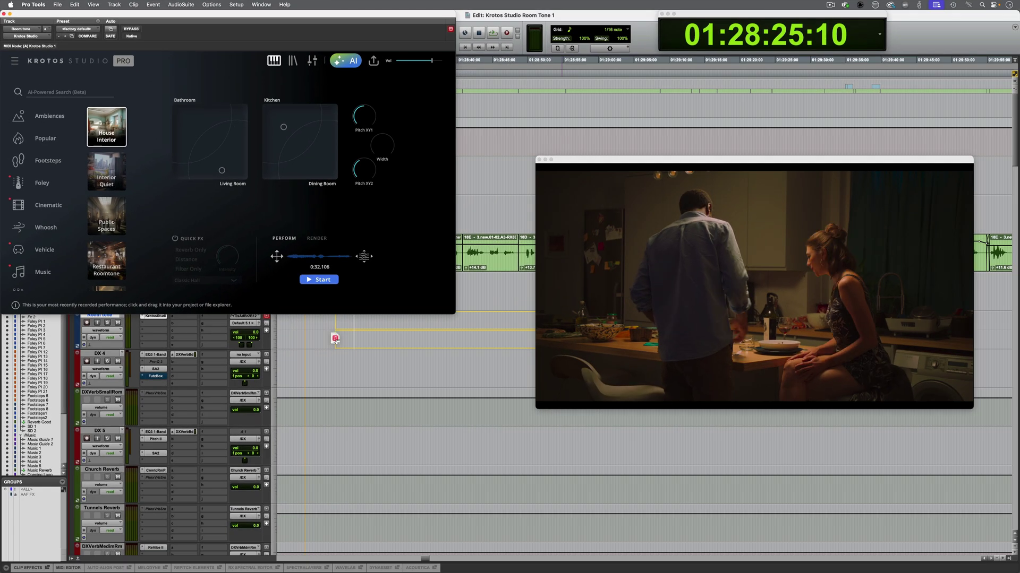
pyautogui.moveTo(335, 339); pyautogui.dragTo(332, 337)
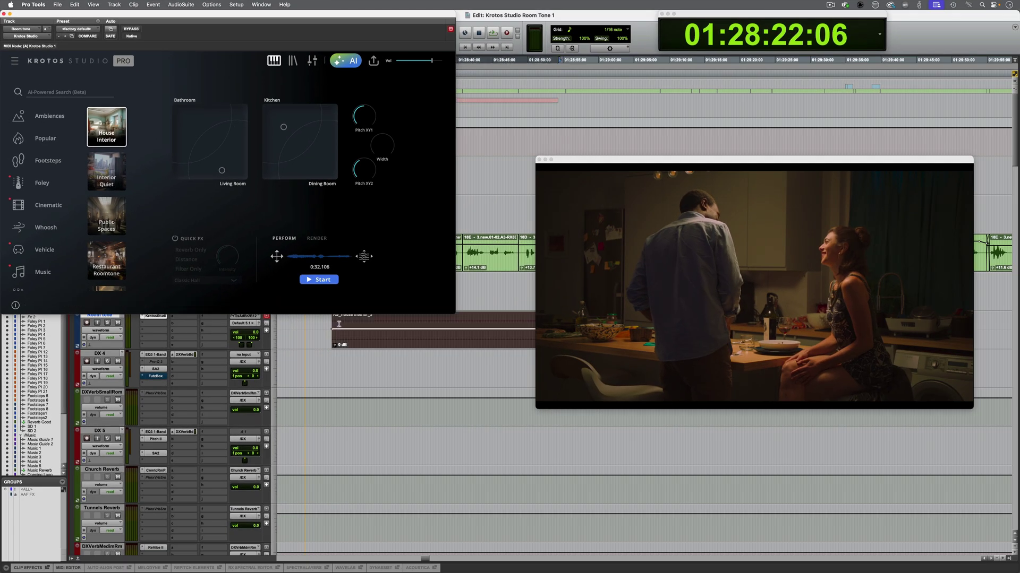
# Step: Undo the dropped room tone clip and start recording a new performance
pyautogui.click(392, 342)
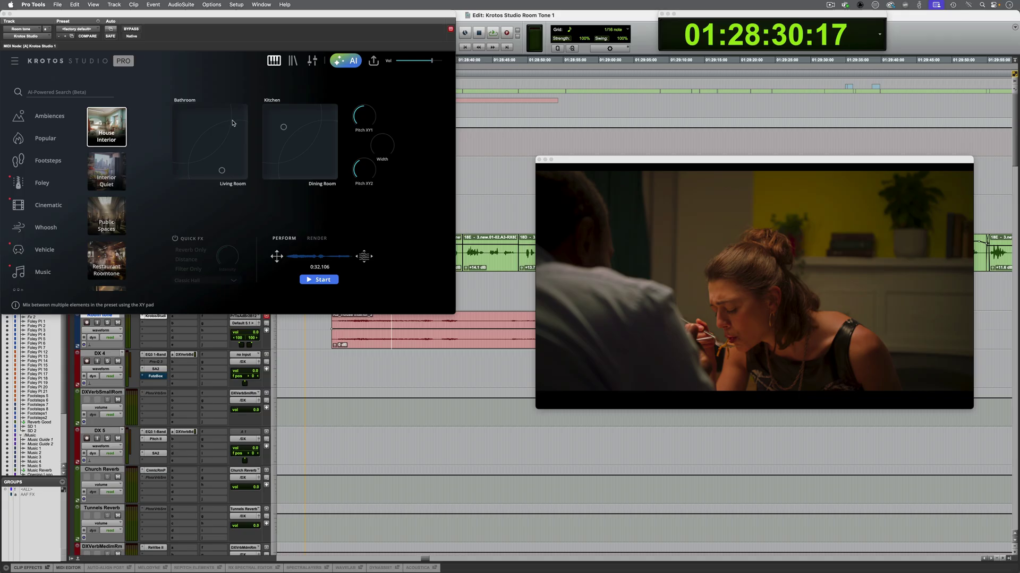
pyautogui.press('super+z')
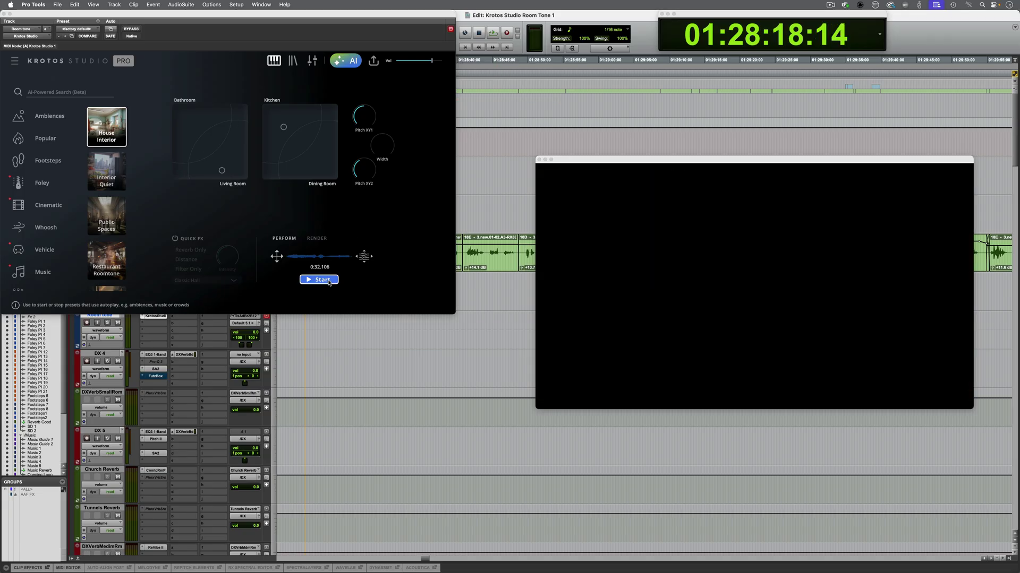
pyautogui.click(329, 281)
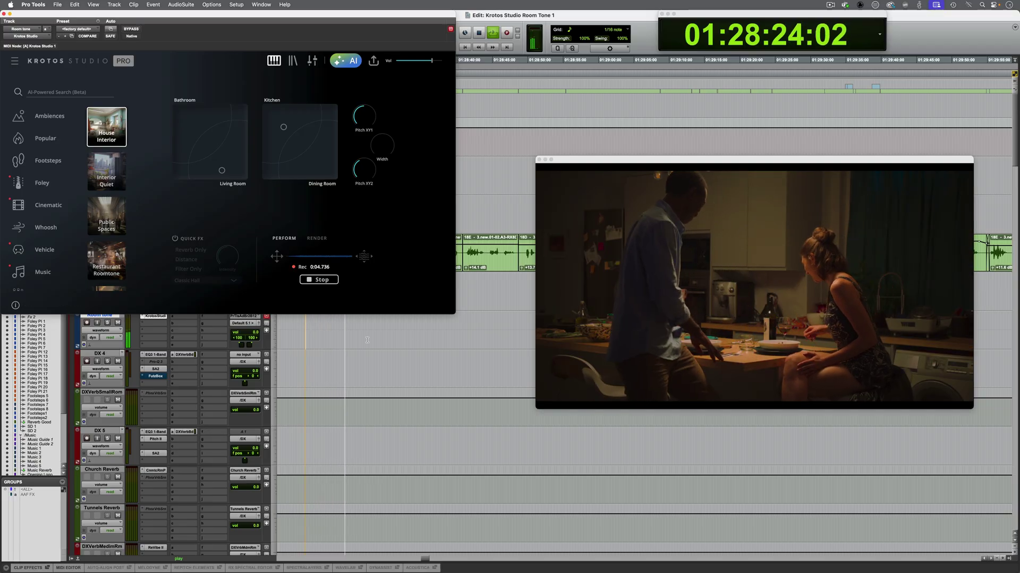
# Step: Lower the Room tone track volume to -14.5 dB, then stop playback at 0:50.709
pyautogui.click(250, 335)
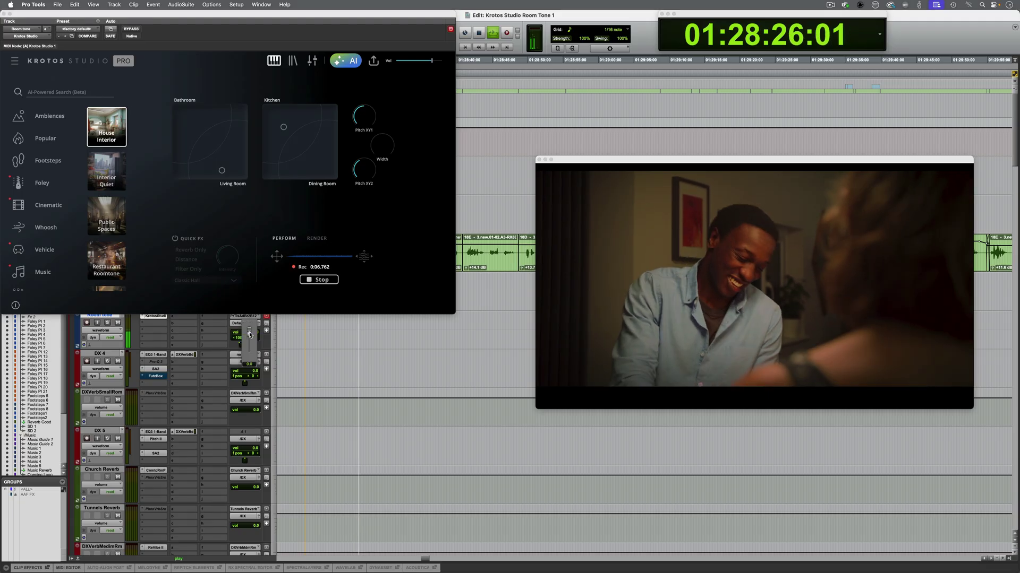
pyautogui.moveTo(250, 335); pyautogui.dragTo(247, 348)
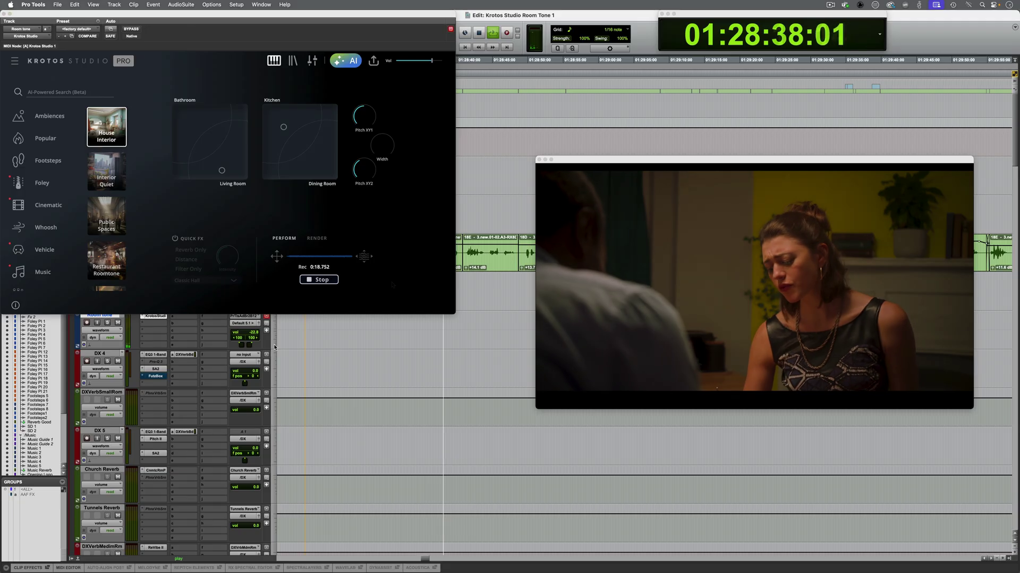
pyautogui.press('space')
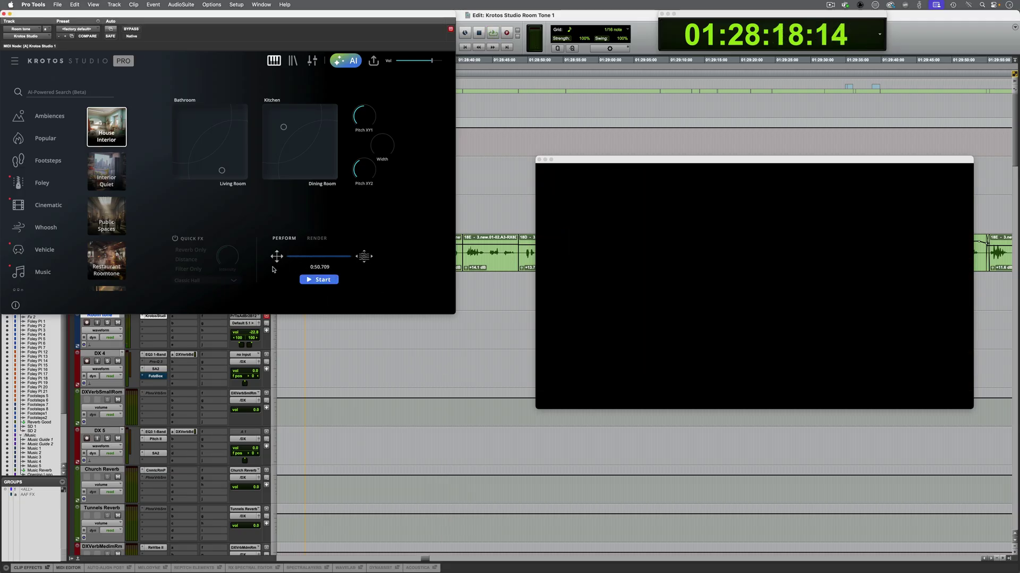
# Step: Drop the House Interior performance onto the Room tone track and play it back with picture
pyautogui.moveTo(277, 257); pyautogui.dragTo(306, 334)
pyautogui.click(352, 321)
pyautogui.press('space')
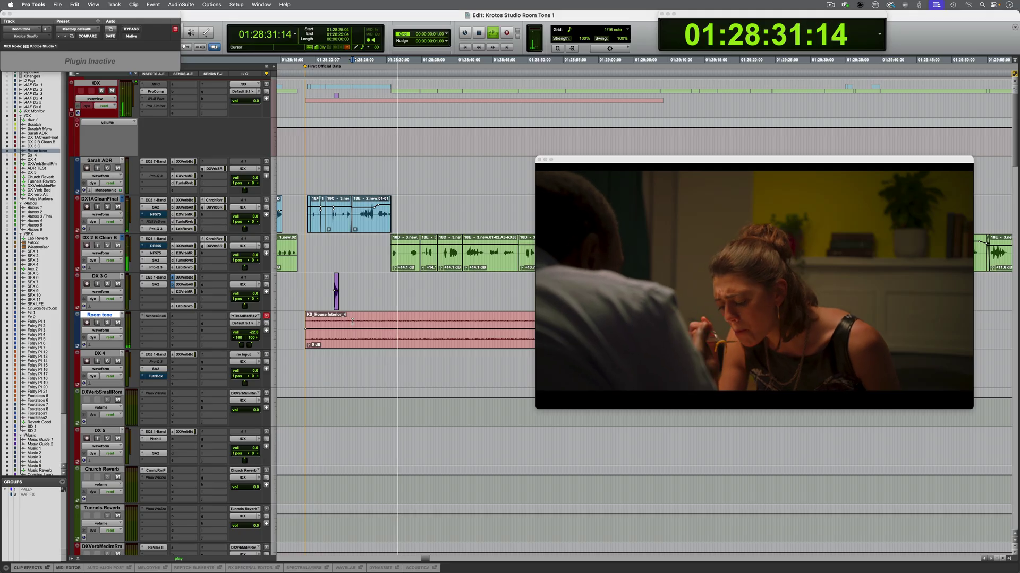
pyautogui.press('space')
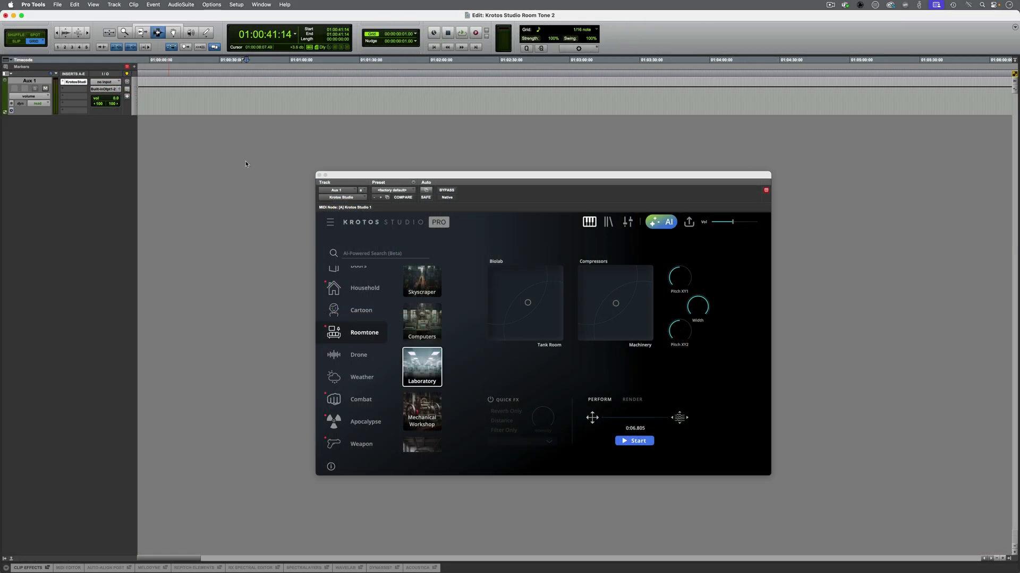
# Step: Record a 0:29.034 Laboratory take moving the Biolab and Compressors pucks, and add it as track KS_Laboratory_2
pyautogui.press('Return')
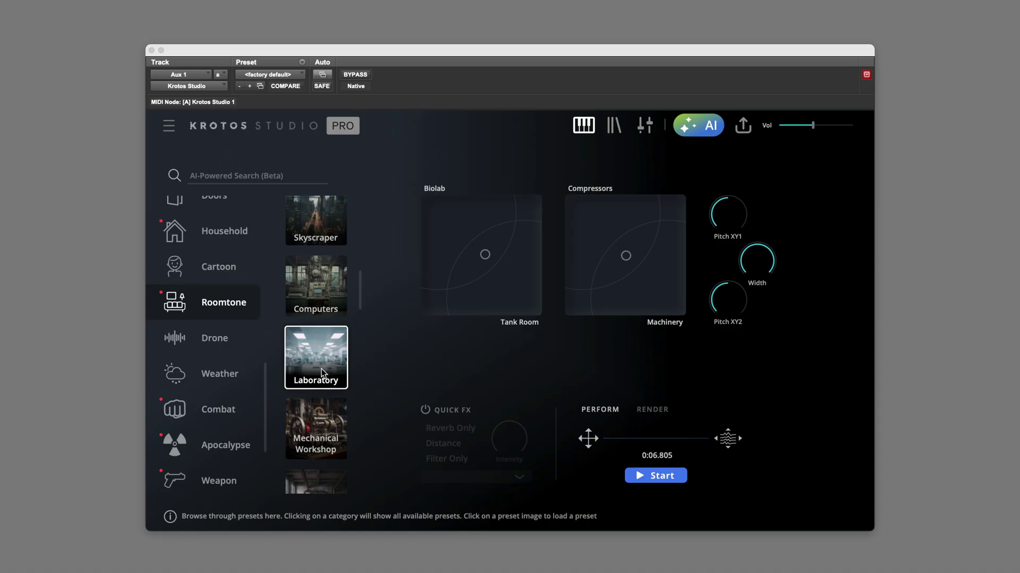
pyautogui.click(661, 476)
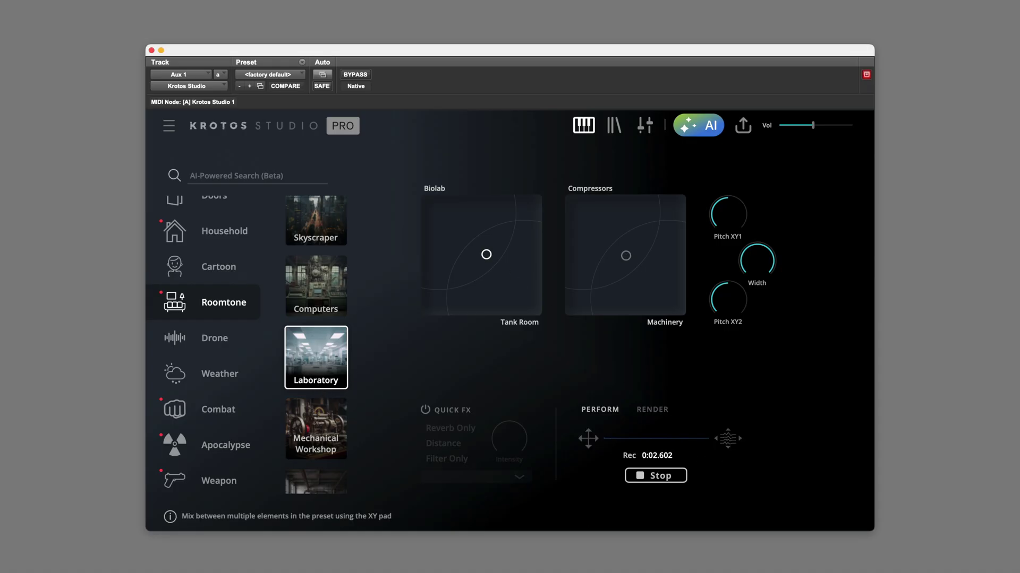
pyautogui.moveTo(486, 254); pyautogui.dragTo(466, 239)
pyautogui.moveTo(625, 257); pyautogui.dragTo(649, 274)
pyautogui.moveTo(465, 240); pyautogui.dragTo(489, 248)
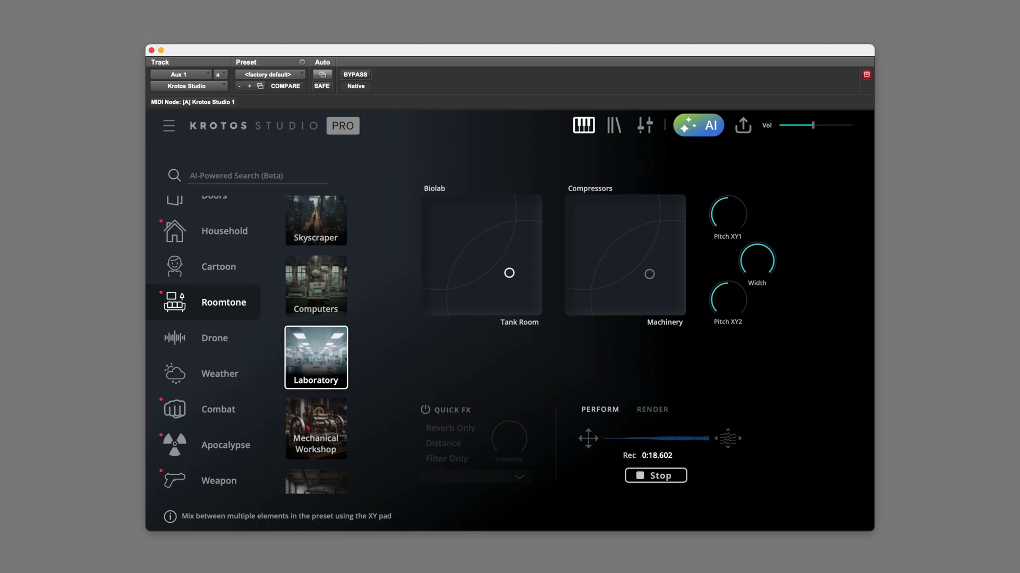
pyautogui.moveTo(652, 276); pyautogui.dragTo(652, 277)
pyautogui.moveTo(595, 231); pyautogui.dragTo(594, 231)
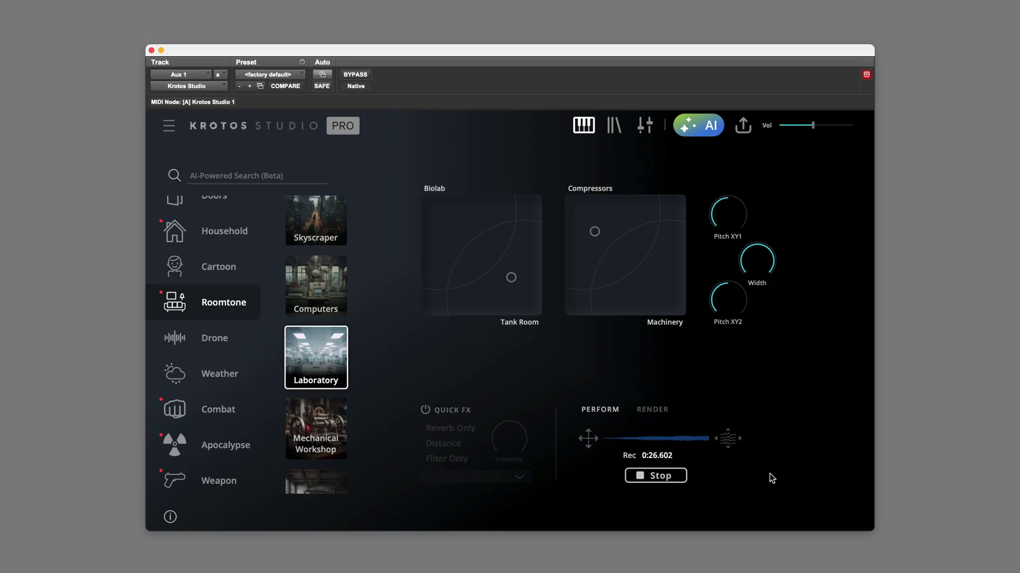
pyautogui.click(672, 473)
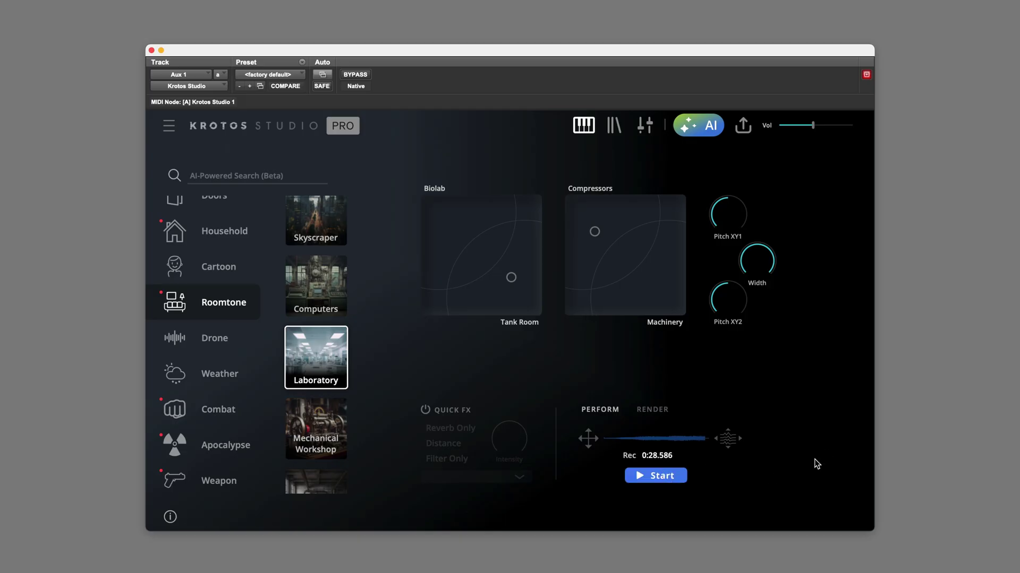
pyautogui.moveTo(588, 438); pyautogui.dragTo(0, 99)
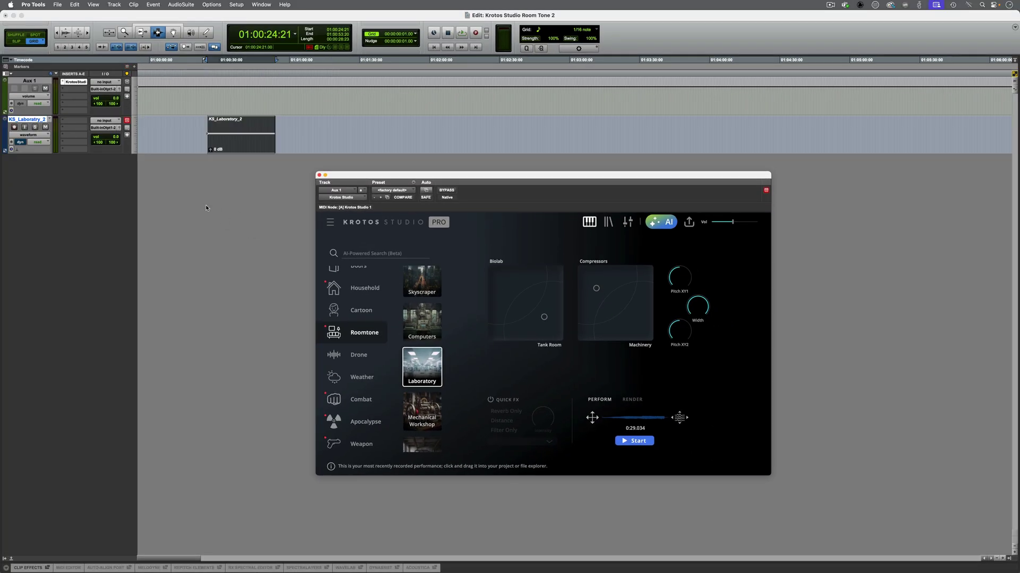
# Step: Play and stop the KS_Laboratory_2 clip to audition it
pyautogui.click(246, 123)
pyautogui.press('space')
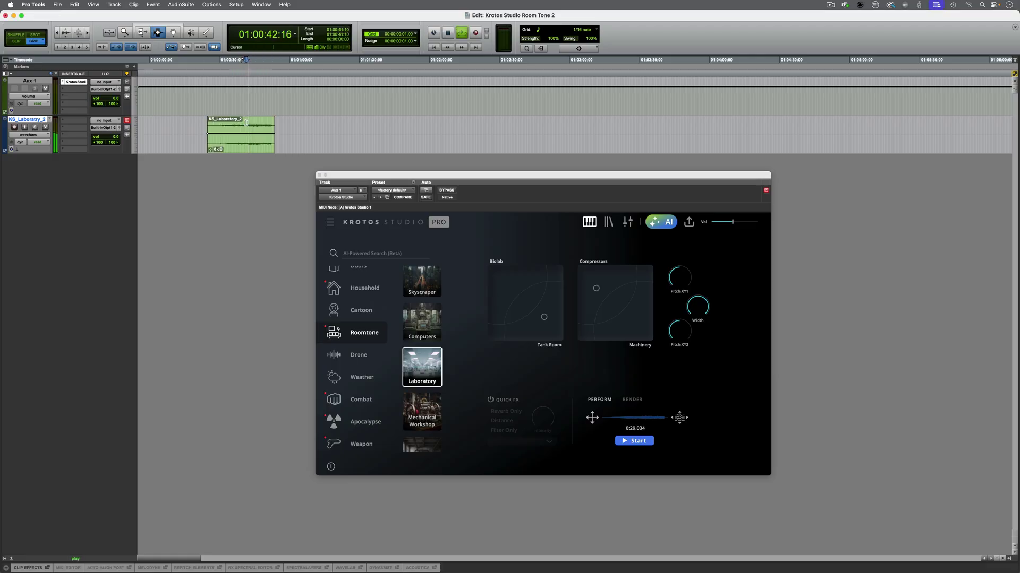
pyautogui.press('space')
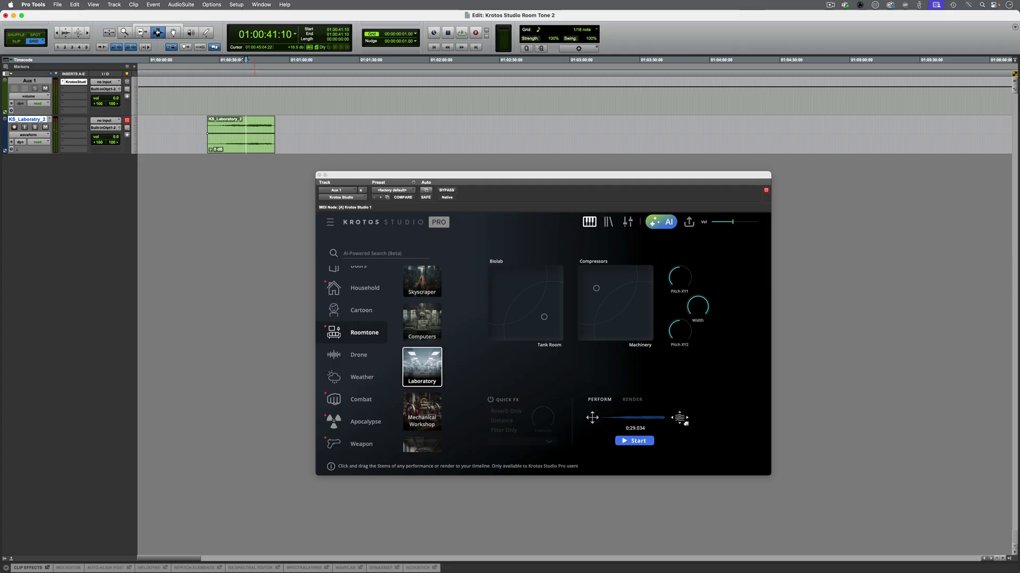
# Step: Add the Biolab, Compressors, Machinery and Tank Room stems as four new tracks
pyautogui.moveTo(678, 418); pyautogui.dragTo(156, 231)
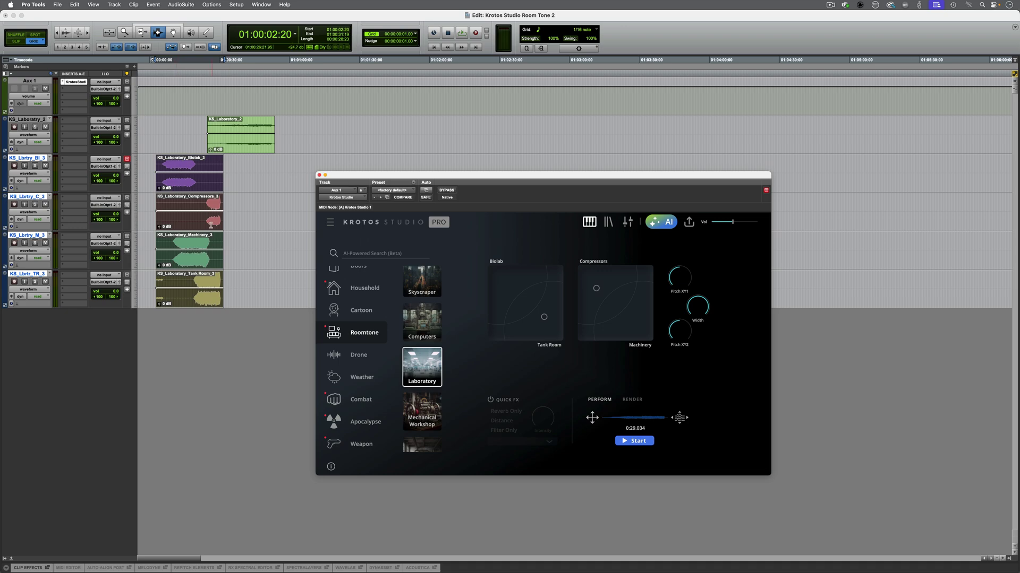
pyautogui.click(206, 283)
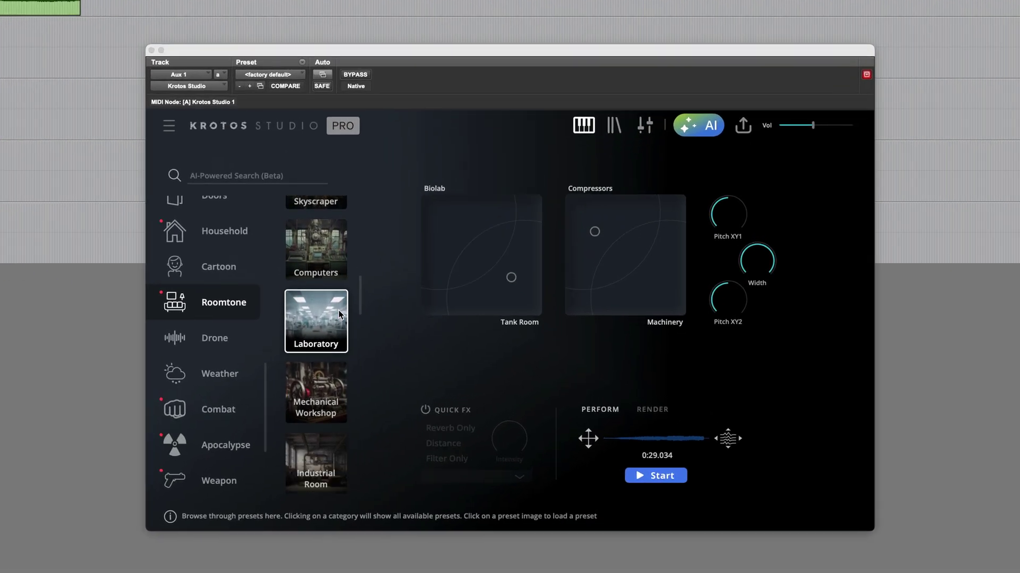
pyautogui.scroll(-4, 437, 340)
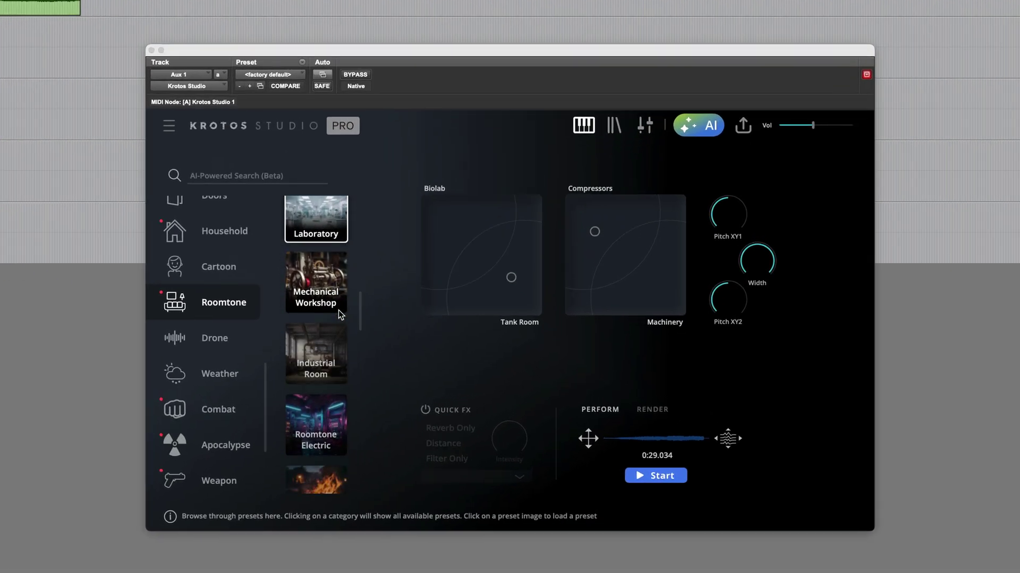
pyautogui.scroll(-3, 339, 311)
# Step: Record a 0:26.218 Industrial Room take moving both pucks, and place it after the Laboratory clip
pyautogui.click(324, 284)
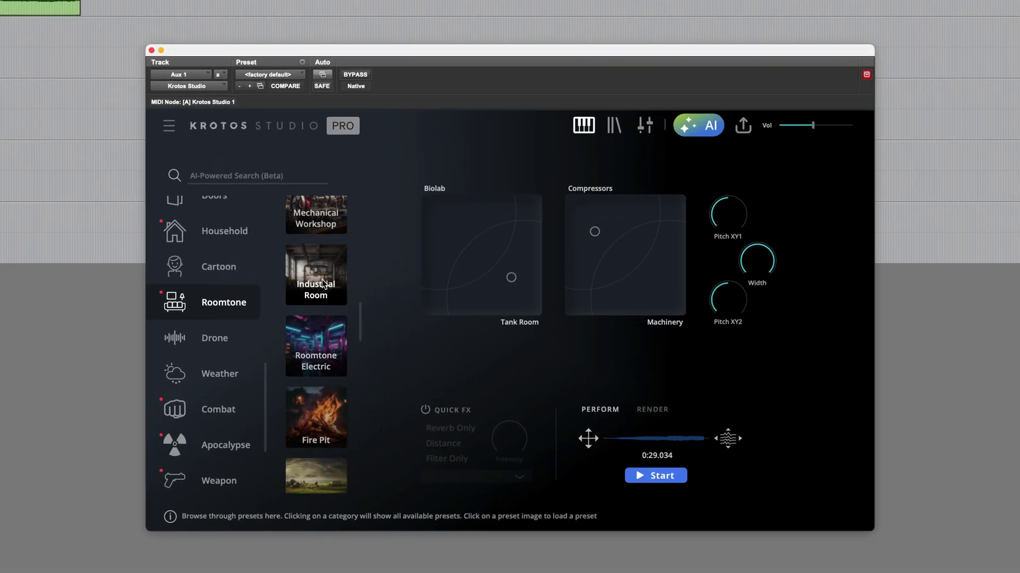
pyautogui.click(324, 284)
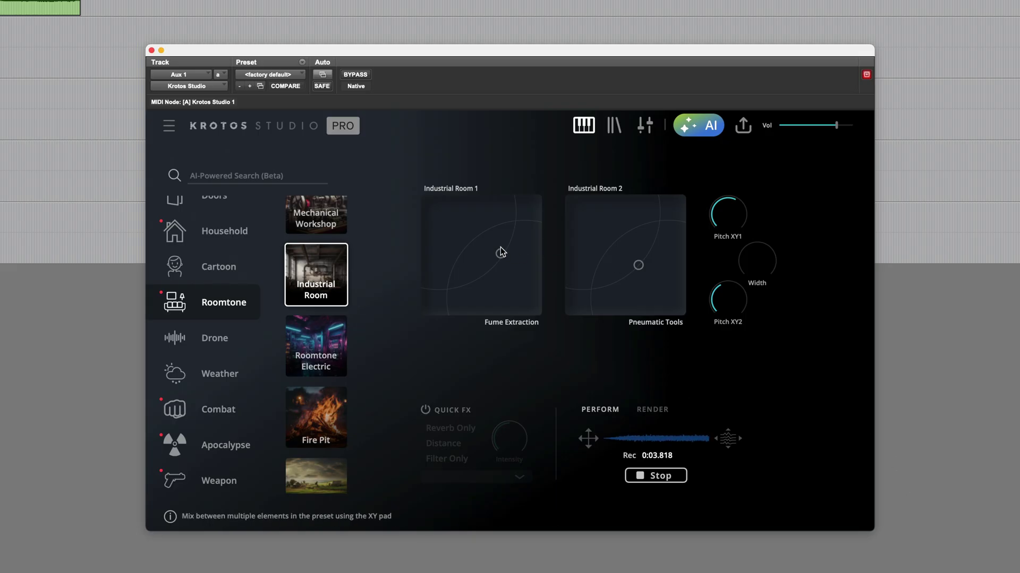
pyautogui.moveTo(501, 252); pyautogui.dragTo(501, 248)
pyautogui.moveTo(636, 262)
pyautogui.mouseDown()
pyautogui.moveTo(620, 235)
pyautogui.moveTo(570, 203)
pyautogui.mouseUp()
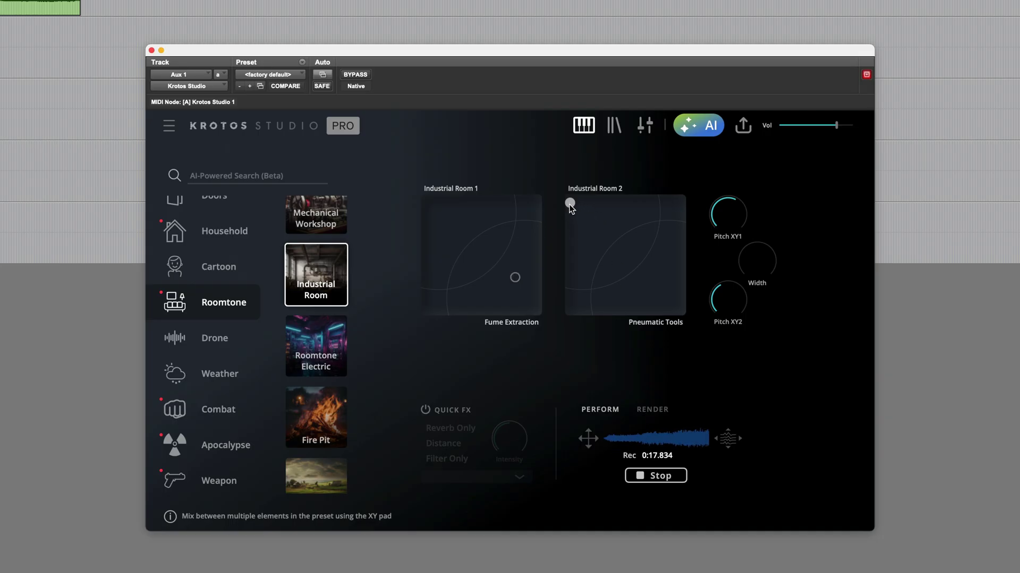
pyautogui.moveTo(569, 203)
pyautogui.mouseDown()
pyautogui.moveTo(592, 257)
pyautogui.moveTo(666, 308)
pyautogui.mouseUp()
pyautogui.click(676, 477)
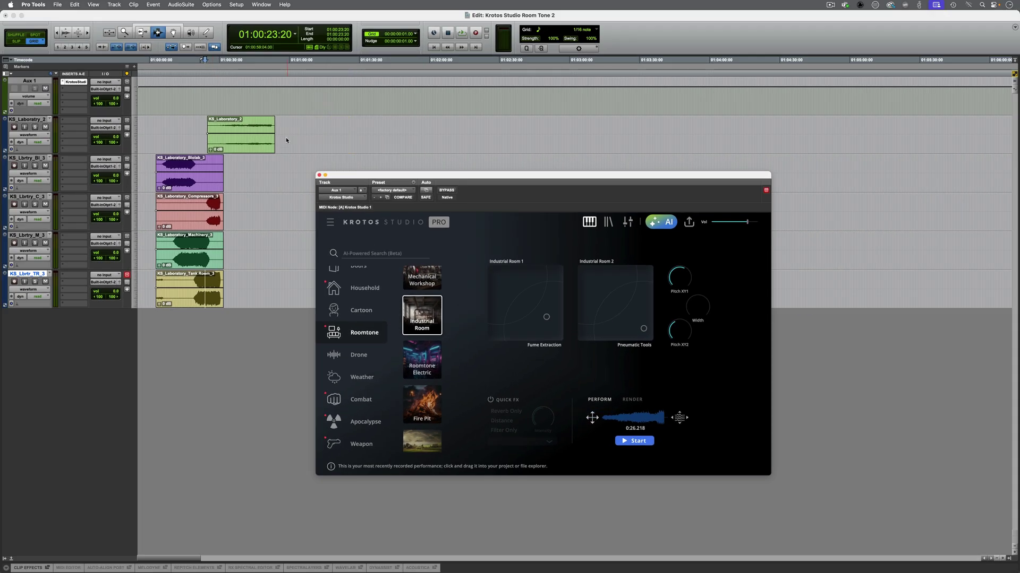
pyautogui.moveTo(287, 141); pyautogui.dragTo(287, 139)
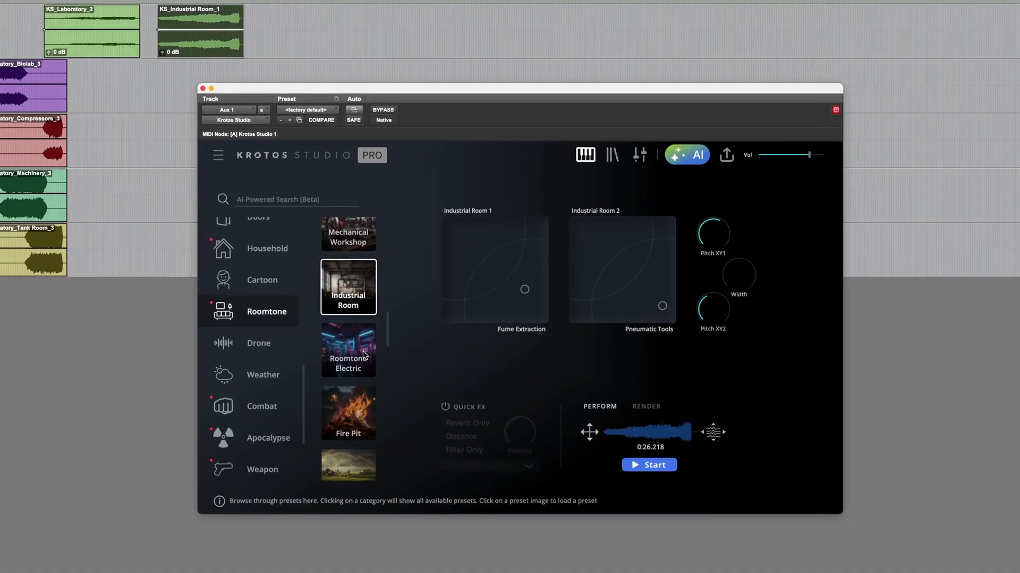
# Step: Look through Ambiences, return to Roomtone, then load Fields and Farms and start recording
pyautogui.scroll(-3, 434, 363)
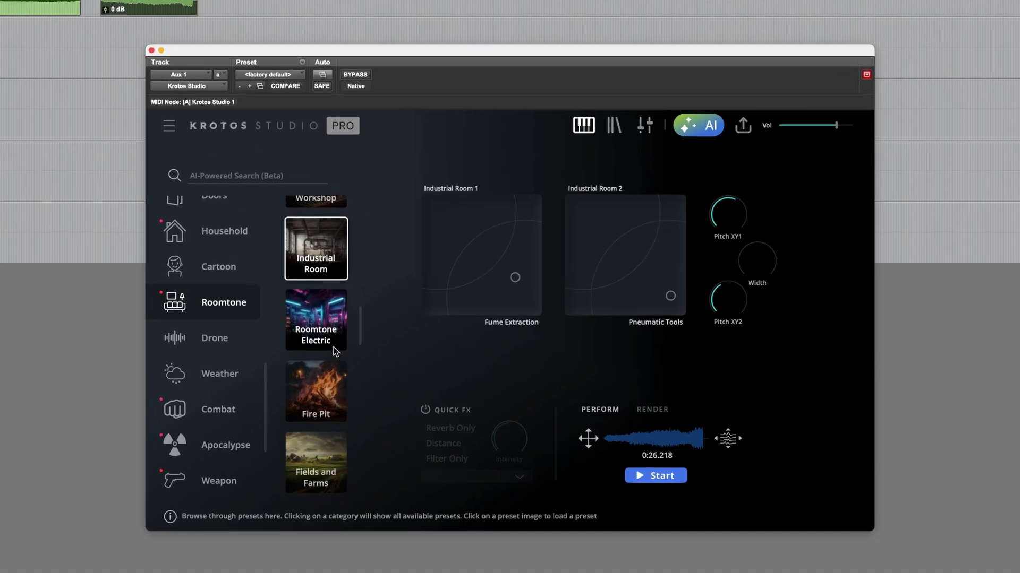
pyautogui.scroll(-3, 335, 351)
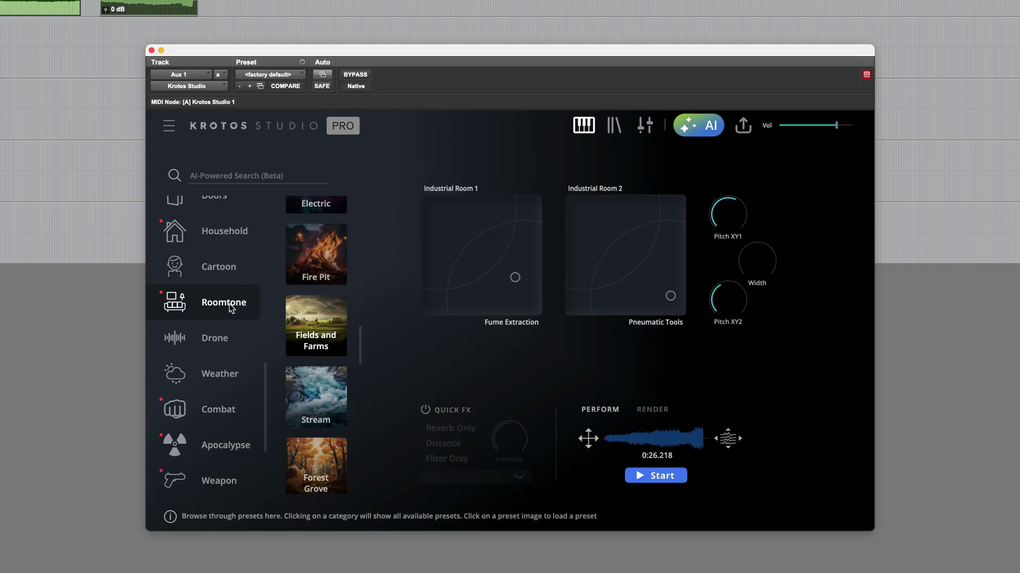
pyautogui.scroll(3, 221, 295)
pyautogui.scroll(14, 221, 295)
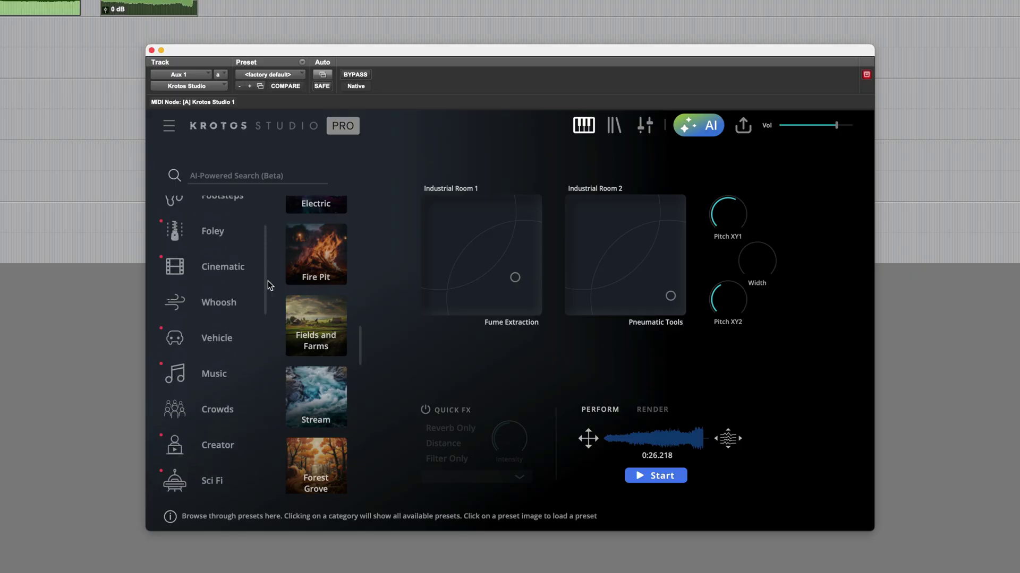
pyautogui.click(227, 216)
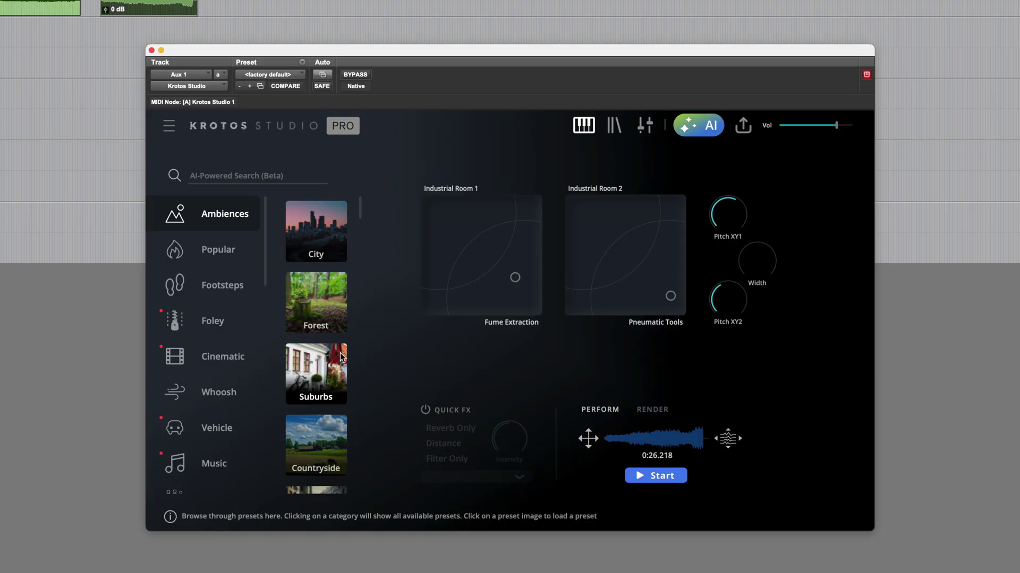
pyautogui.moveTo(265, 246); pyautogui.dragTo(264, 405)
pyautogui.click(227, 345)
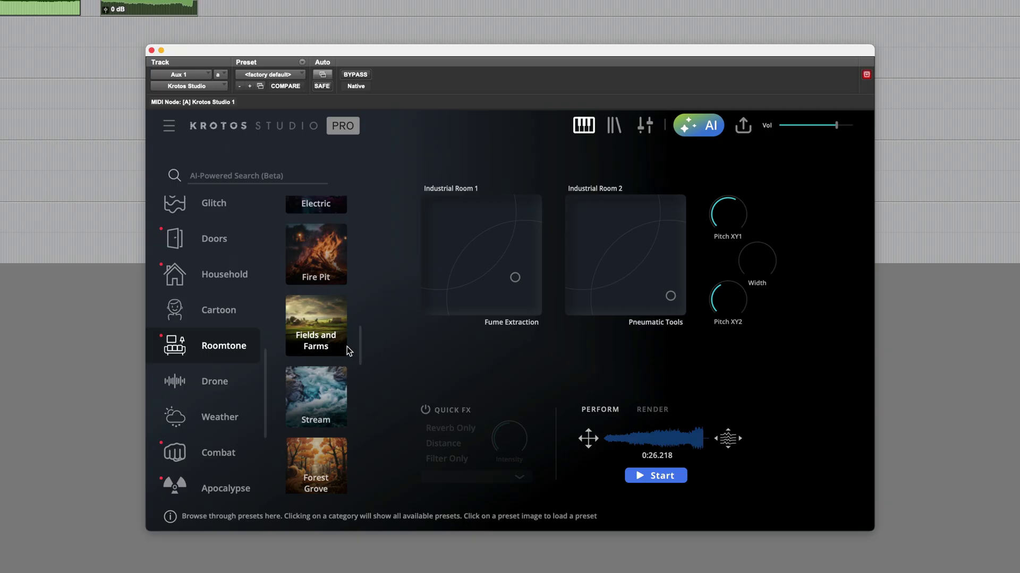
pyautogui.click(312, 340)
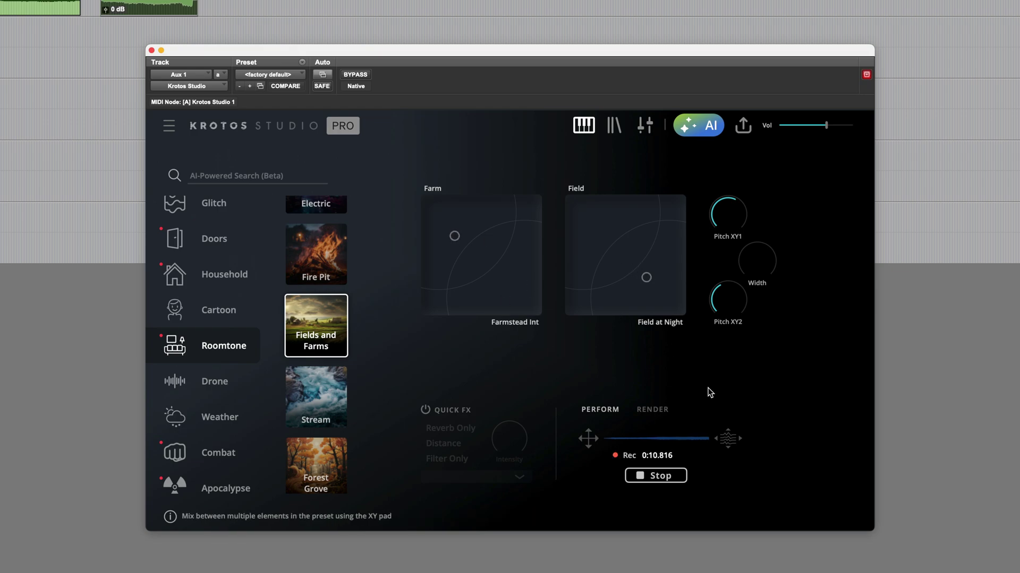
# Step: Stop the Fields and Farms take and load Machine Room to start a new recording
pyautogui.click(656, 476)
pyautogui.scroll(-8, 329, 357)
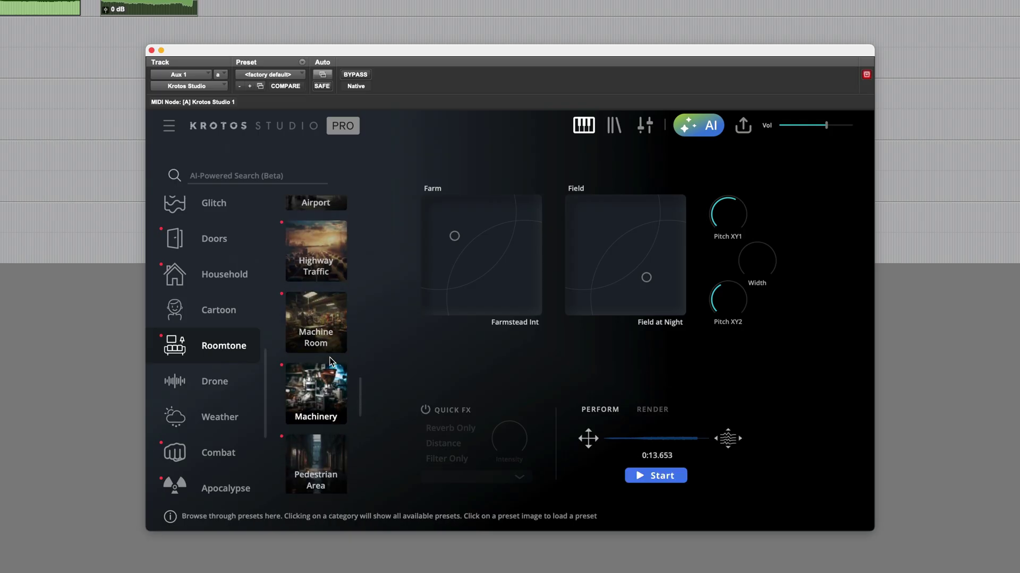
pyautogui.scroll(-1, 329, 361)
pyautogui.click(324, 314)
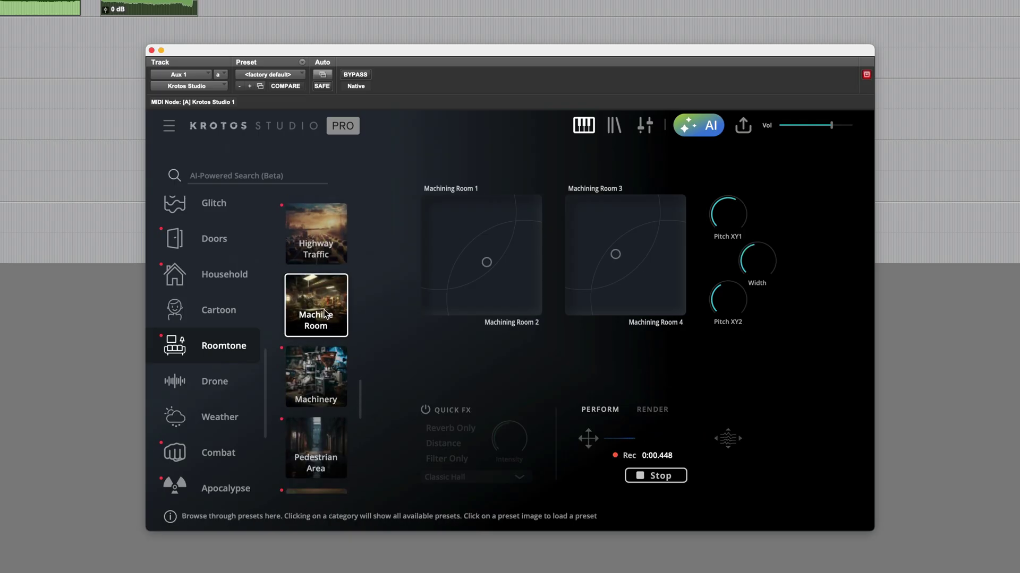
# Step: Perform a 0:15.168 Machine Room take on both XY pads and place its stems on four tracks
pyautogui.click(485, 262)
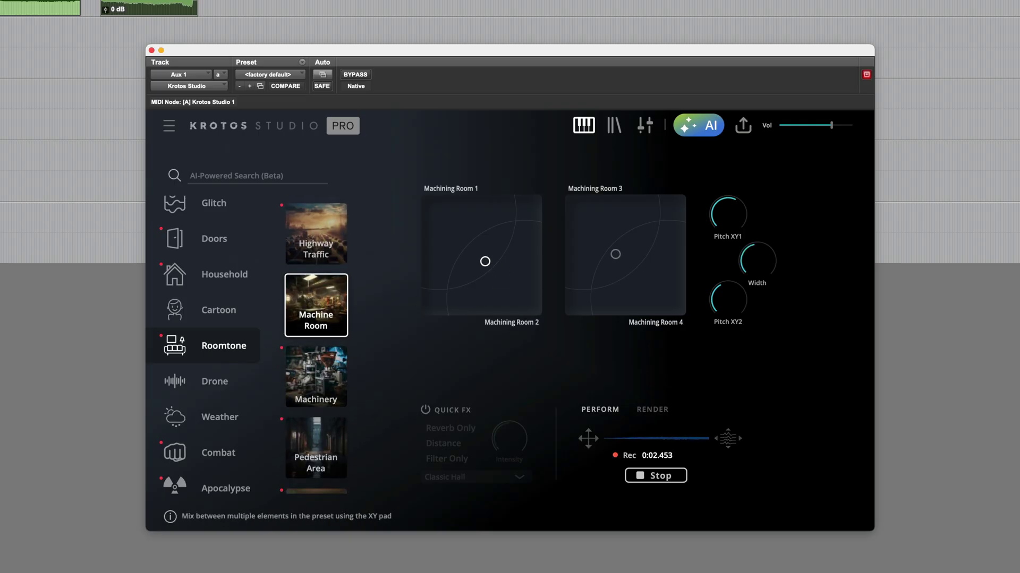
pyautogui.moveTo(485, 261); pyautogui.dragTo(463, 236)
pyautogui.moveTo(615, 253)
pyautogui.mouseDown()
pyautogui.moveTo(642, 267)
pyautogui.moveTo(663, 300)
pyautogui.moveTo(661, 229)
pyautogui.moveTo(604, 218)
pyautogui.mouseUp()
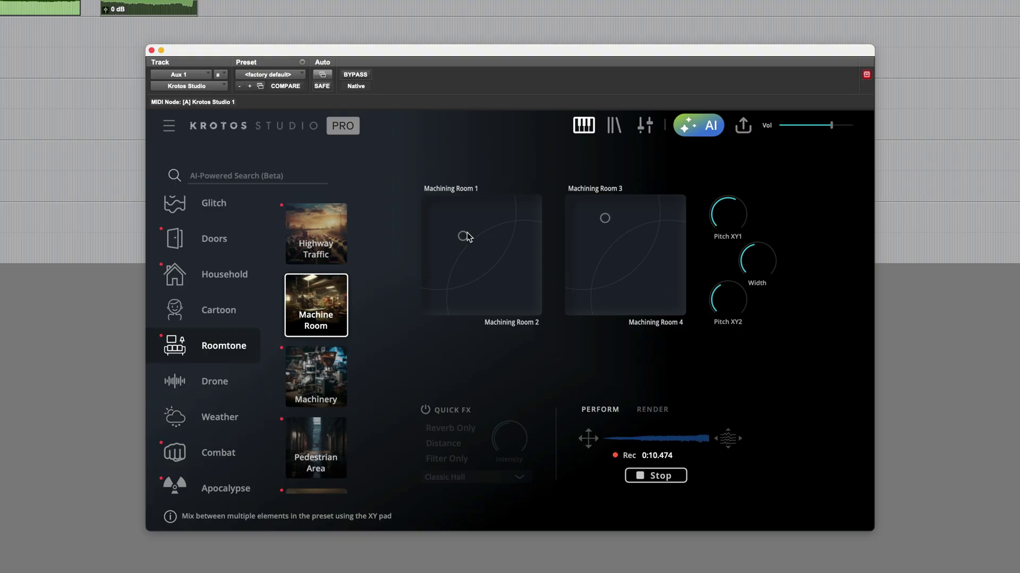
pyautogui.moveTo(463, 235)
pyautogui.mouseDown()
pyautogui.moveTo(493, 252)
pyautogui.moveTo(514, 289)
pyautogui.mouseUp()
pyautogui.click(644, 476)
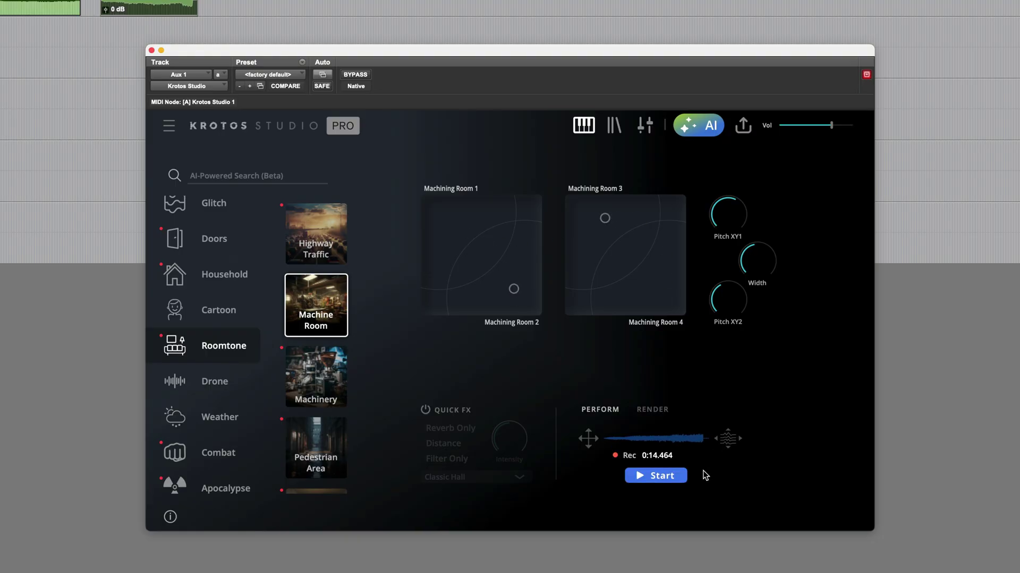
pyautogui.moveTo(728, 440); pyautogui.dragTo(941, 31)
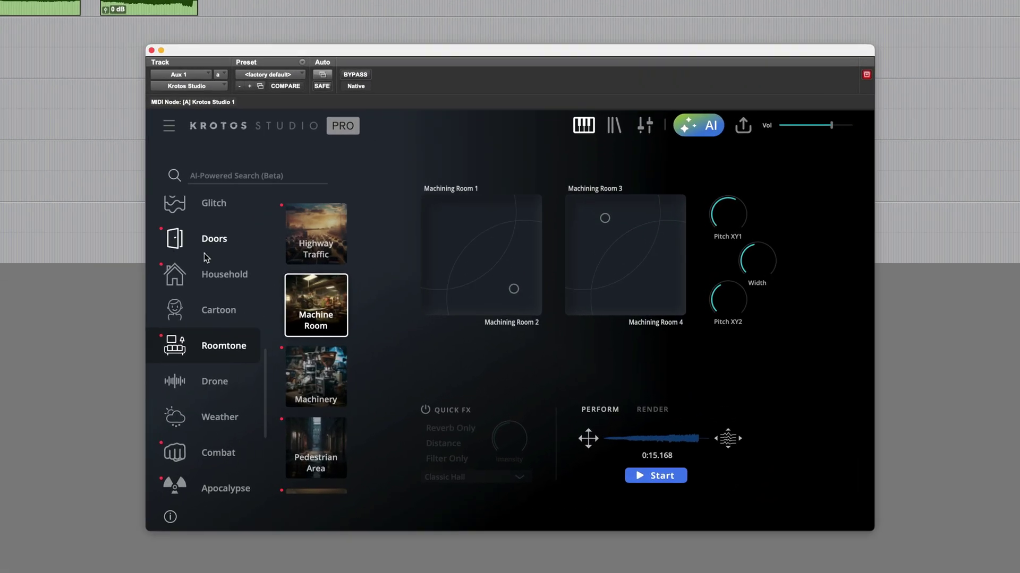
# Step: Load the Apartment preset from Ambiences and start recording a performance
pyautogui.scroll(10, 352, 302)
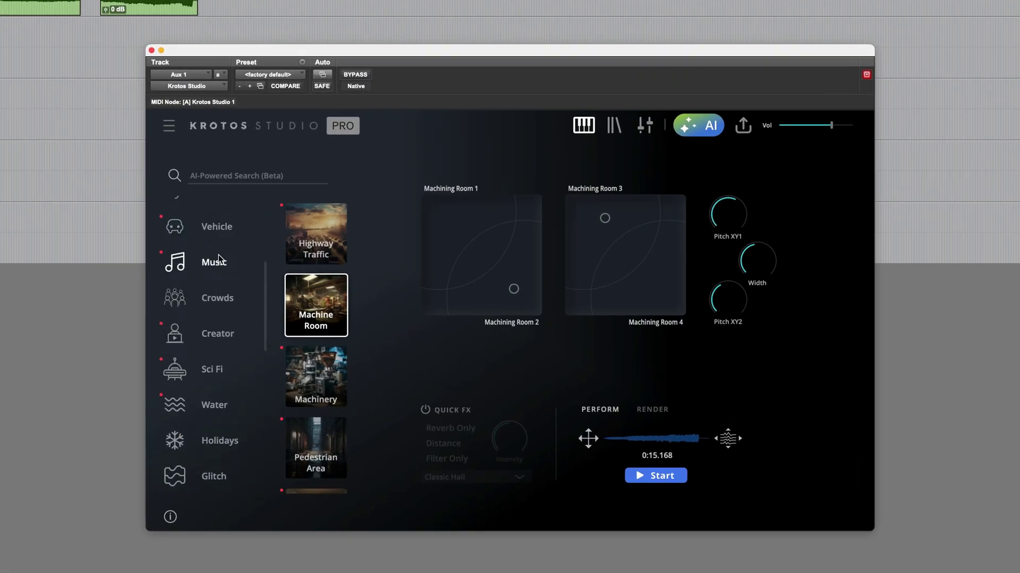
pyautogui.click(224, 215)
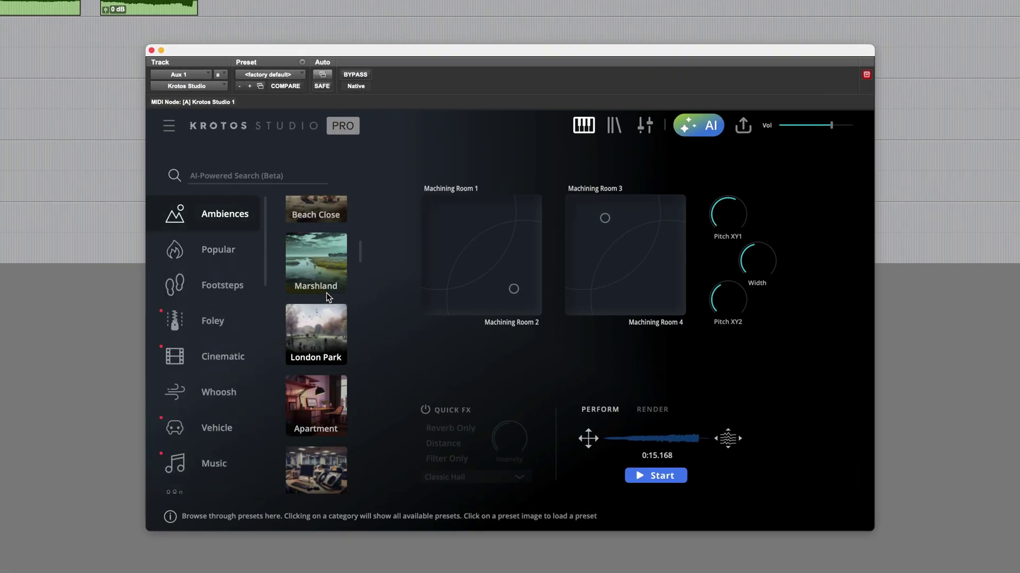
pyautogui.scroll(-3, 326, 292)
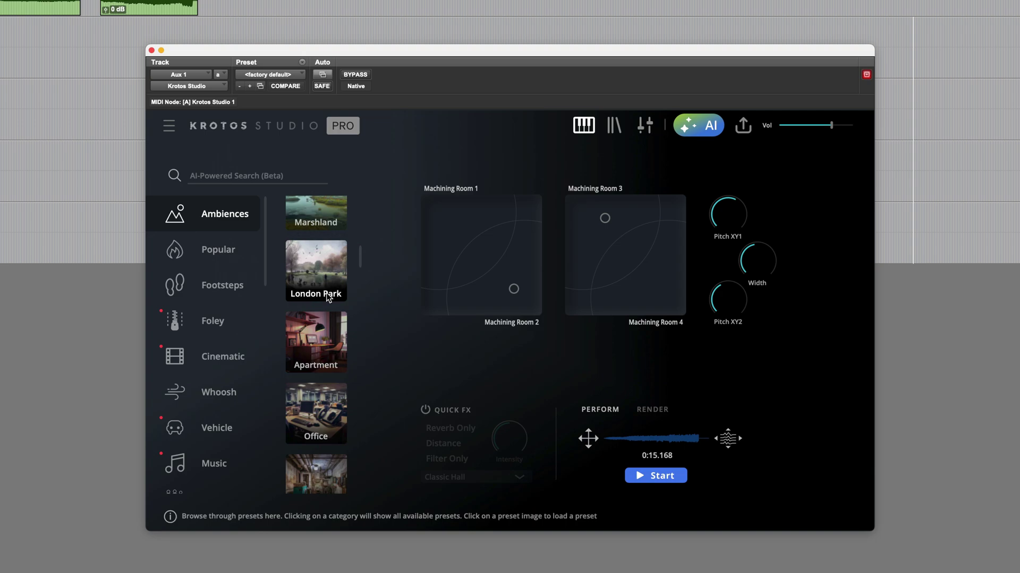
pyautogui.click(316, 340)
pyautogui.press('space')
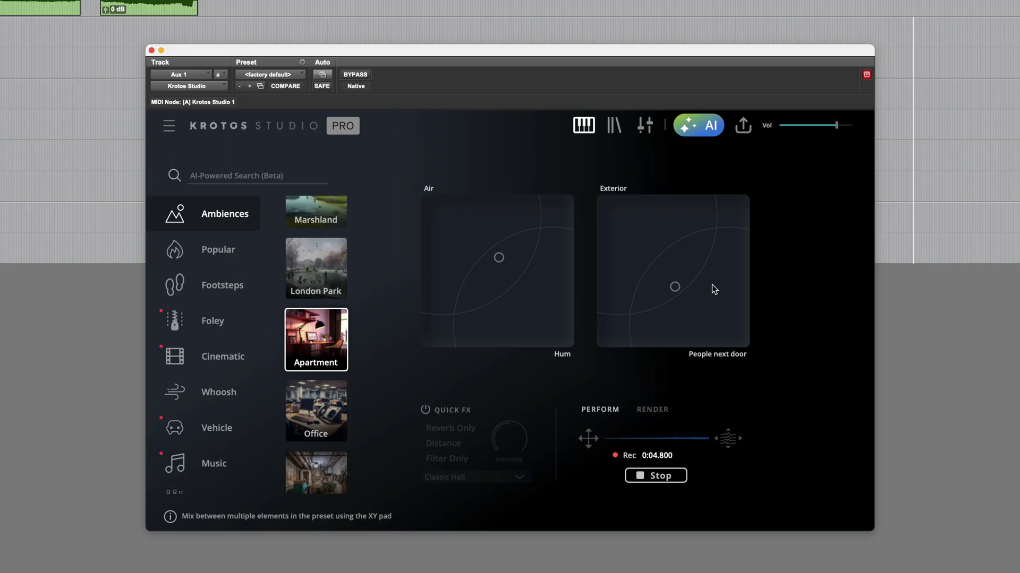
# Step: Shift the Exterior and Air pad mixes during the take, then stop recording at 0:44.757
pyautogui.moveTo(674, 287); pyautogui.dragTo(714, 312)
pyautogui.moveTo(709, 319)
pyautogui.mouseDown()
pyautogui.moveTo(702, 291)
pyautogui.moveTo(651, 254)
pyautogui.mouseUp()
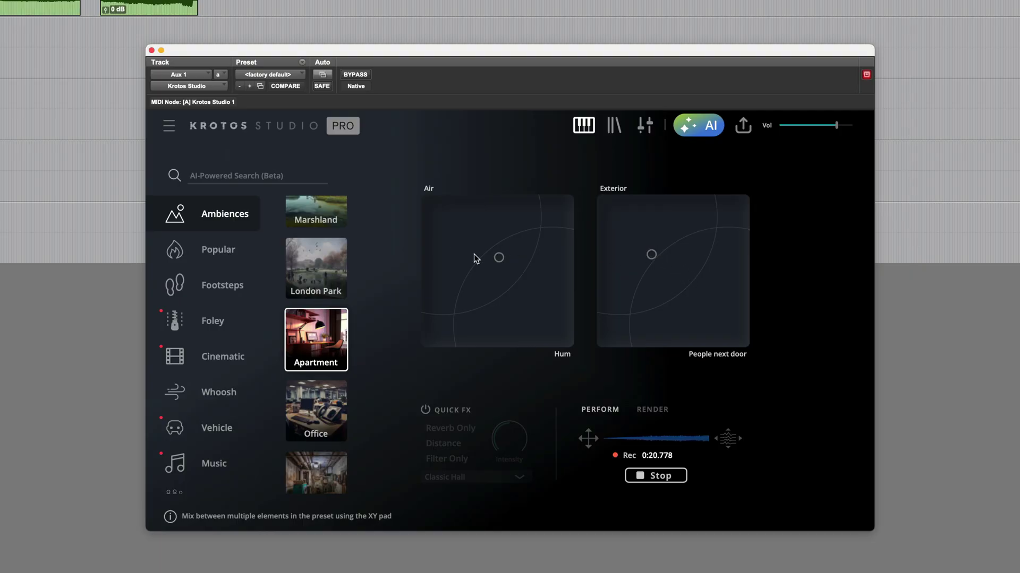
pyautogui.moveTo(498, 258)
pyautogui.mouseDown()
pyautogui.moveTo(448, 223)
pyautogui.moveTo(534, 308)
pyautogui.mouseUp()
pyautogui.moveTo(651, 256); pyautogui.dragTo(727, 333)
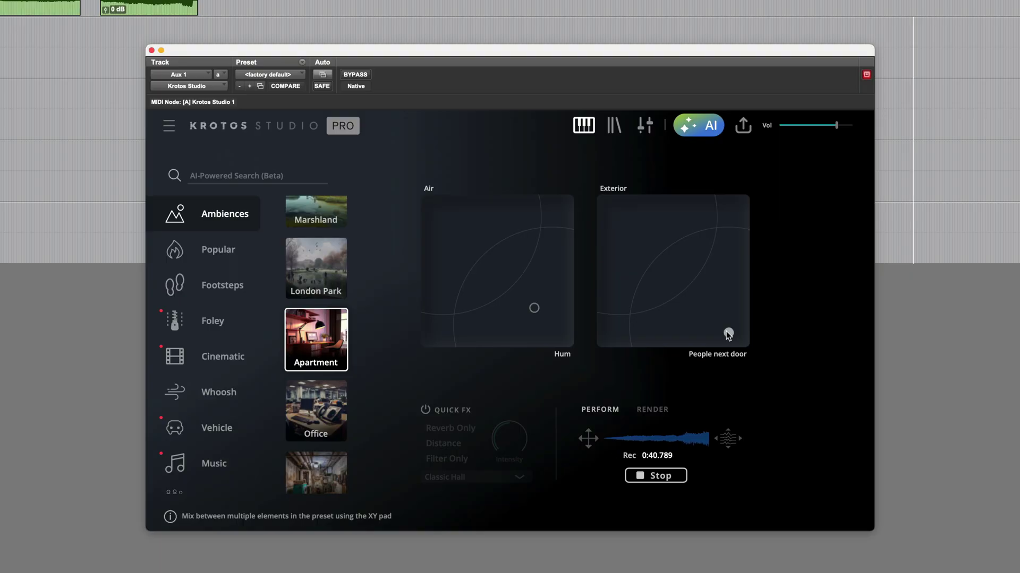
pyautogui.click(668, 479)
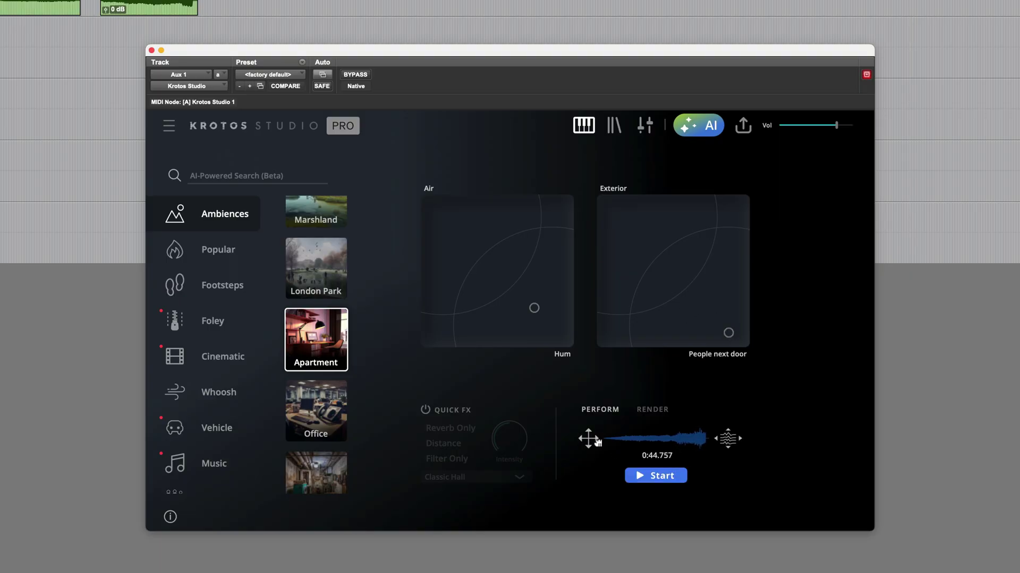
# Step: Drop the Apartment performance onto the KS_Laboratory_2 track in Pro Tools as clip KS_Apartment_01_1
pyautogui.moveTo(658, 438); pyautogui.dragTo(281, 2)
pyautogui.moveTo(400, 145); pyautogui.dragTo(410, 143)
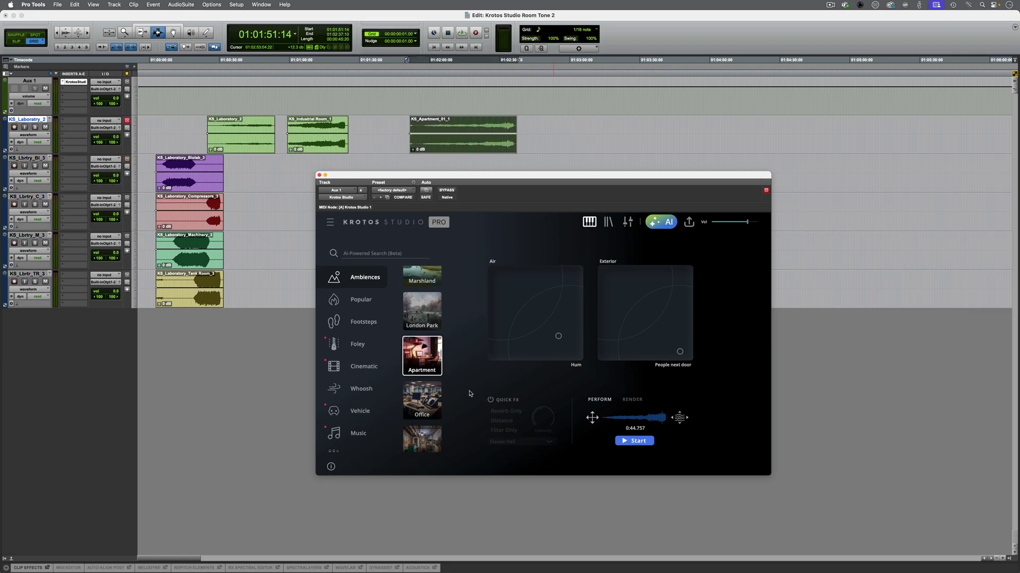
pyautogui.scroll(-5, 361, 371)
pyautogui.click(363, 347)
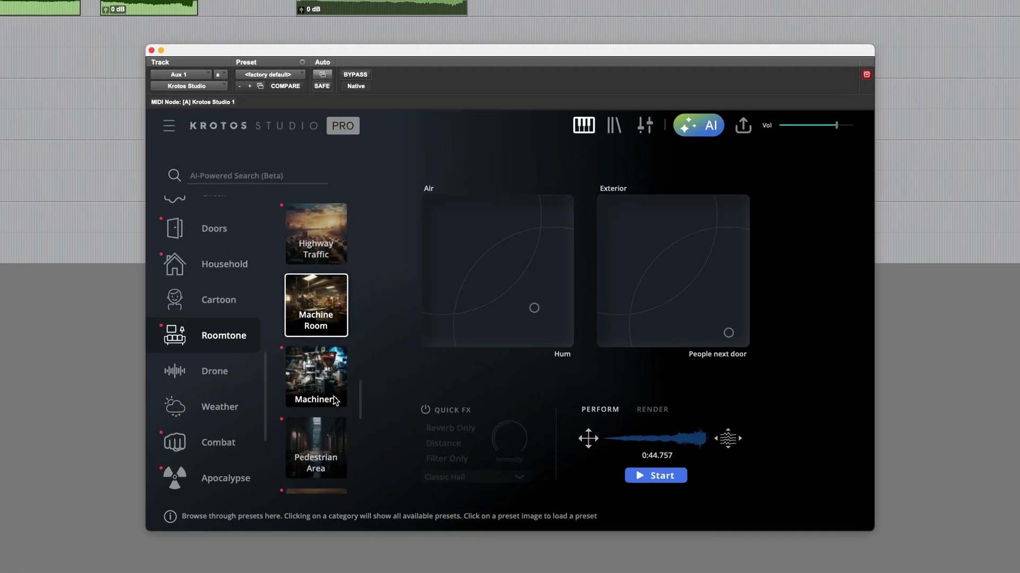
# Step: Record a 0:14.442 Quiet Room take while shifting the Quiet Room 1 and Quiet Room 3 pad mixes
pyautogui.scroll(-5, 333, 399)
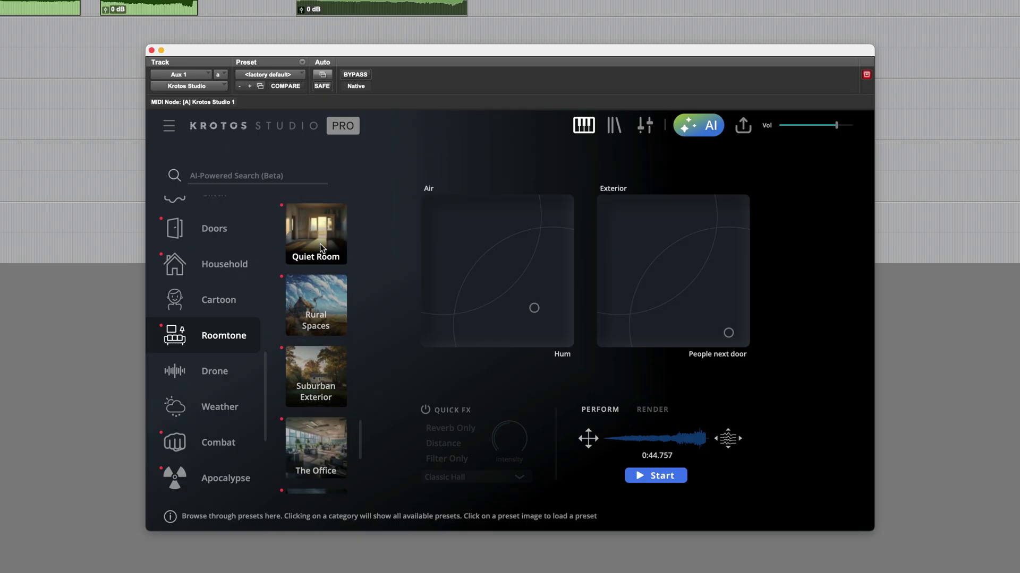
pyautogui.click(321, 246)
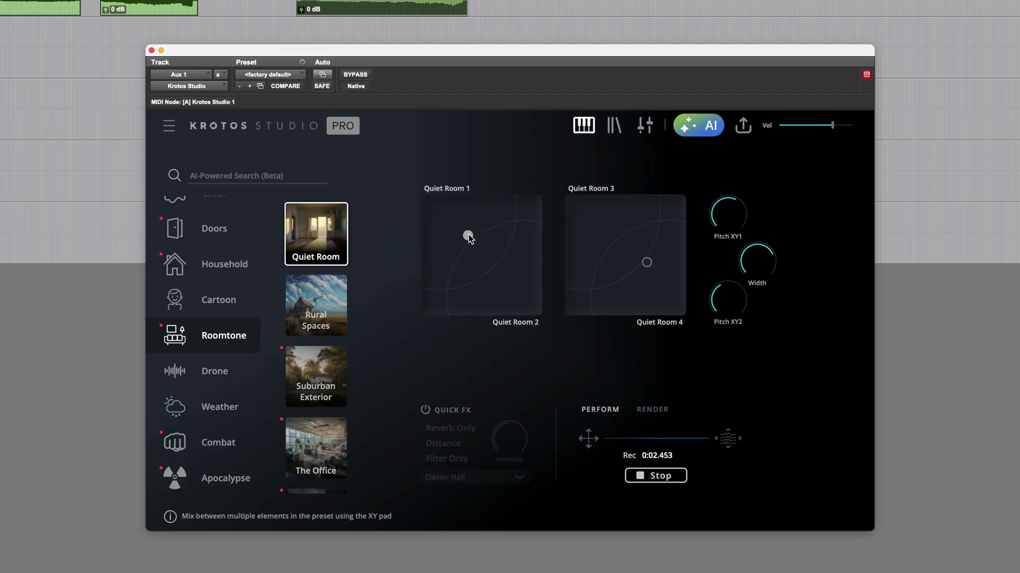
pyautogui.moveTo(467, 236); pyautogui.dragTo(515, 271)
pyautogui.moveTo(646, 263); pyautogui.dragTo(601, 229)
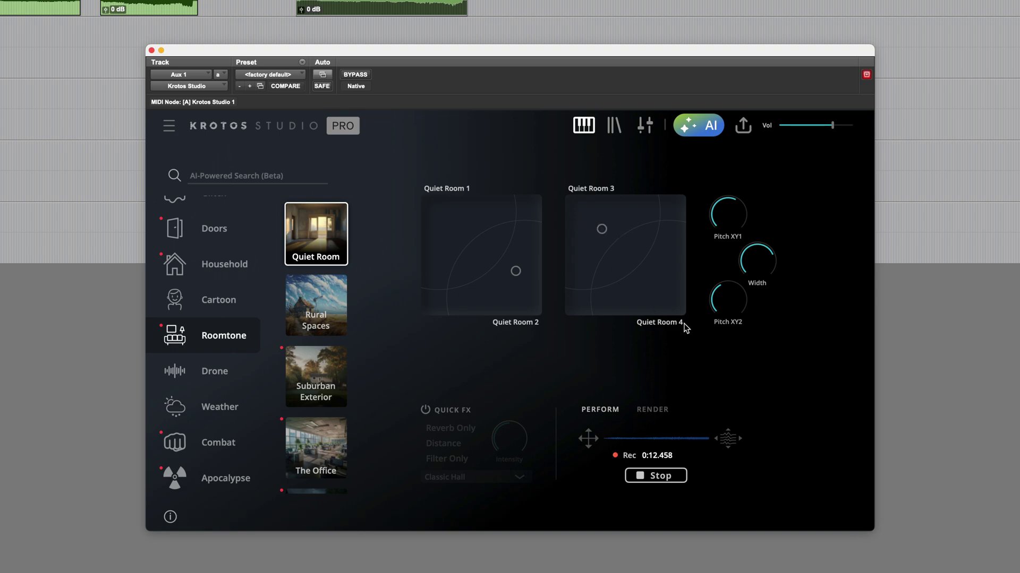
pyautogui.click(662, 478)
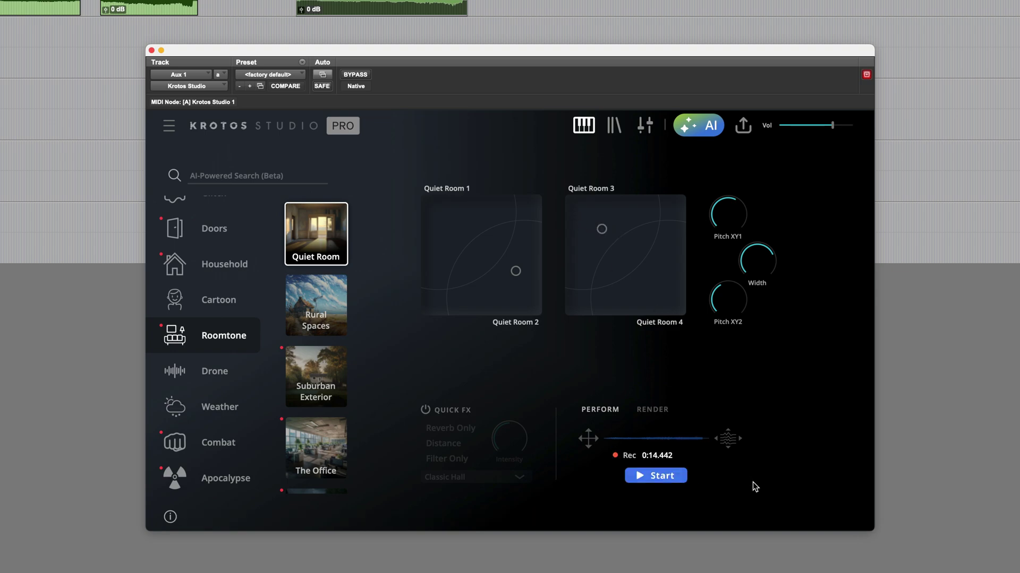